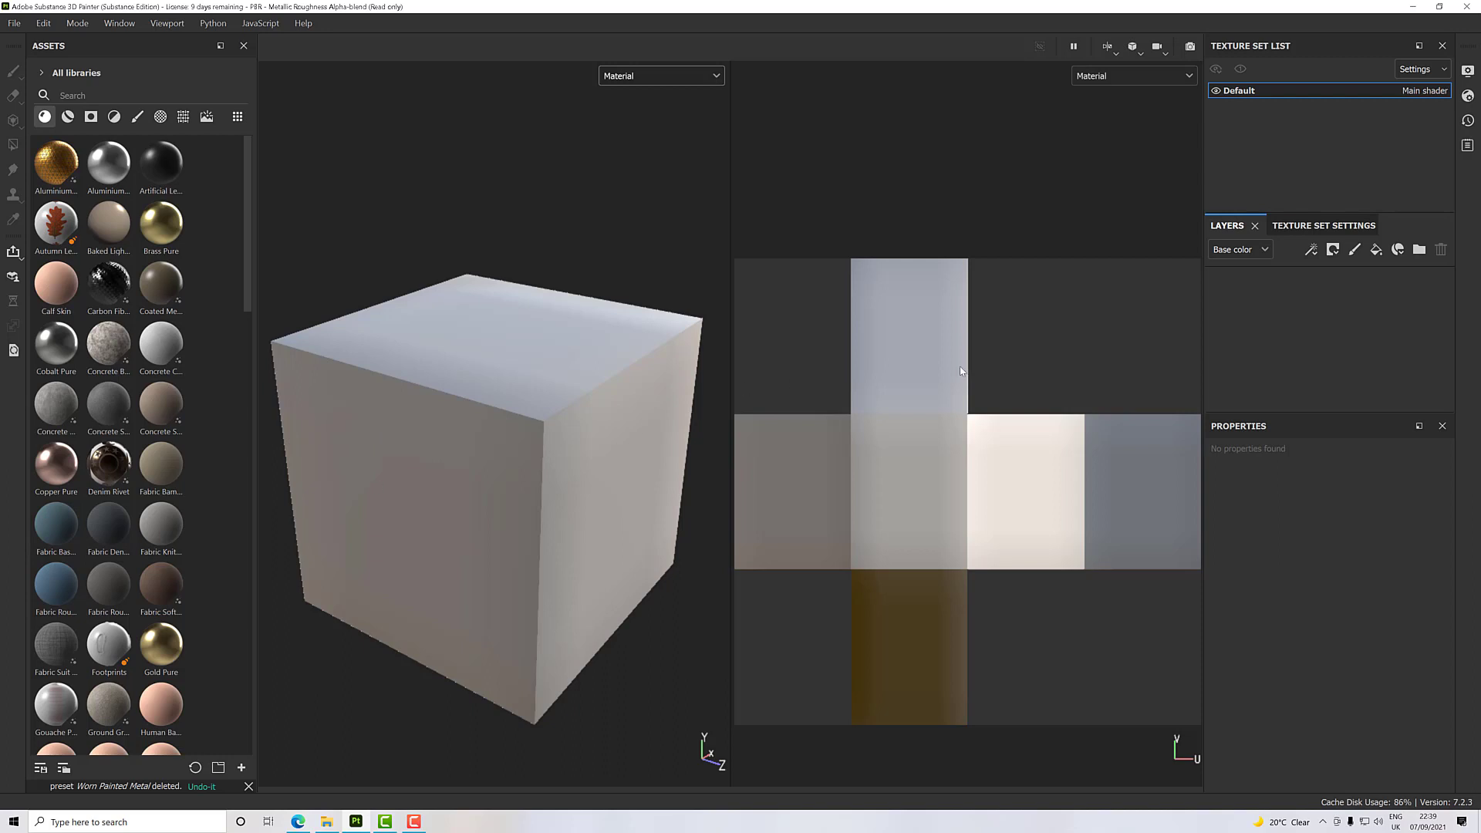
Step: Inspect the cube's baked mesh maps, then go back to the layer stack
click(1311, 225)
scroll(1310, 361, down, 1)
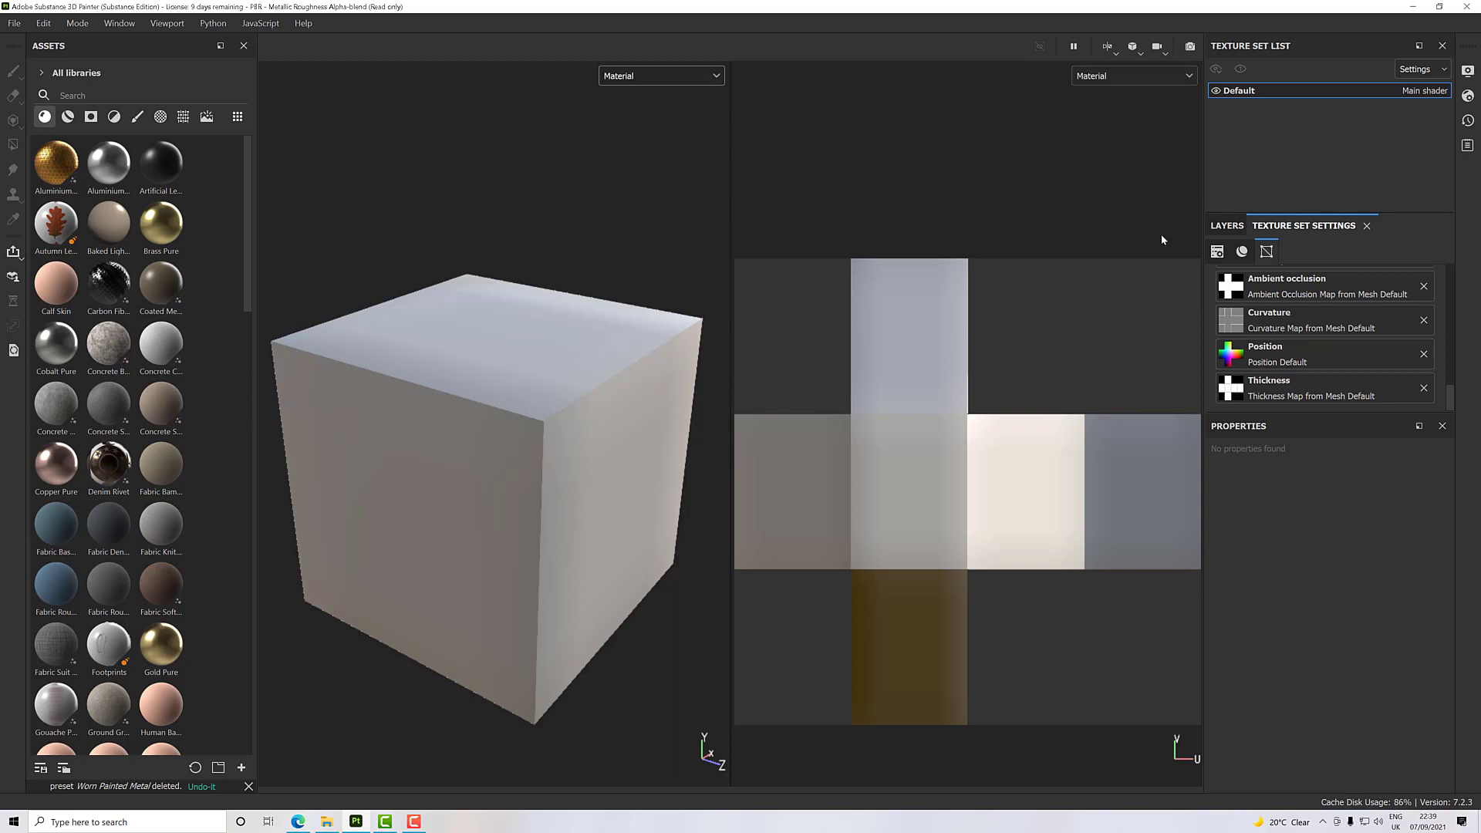
click(1226, 225)
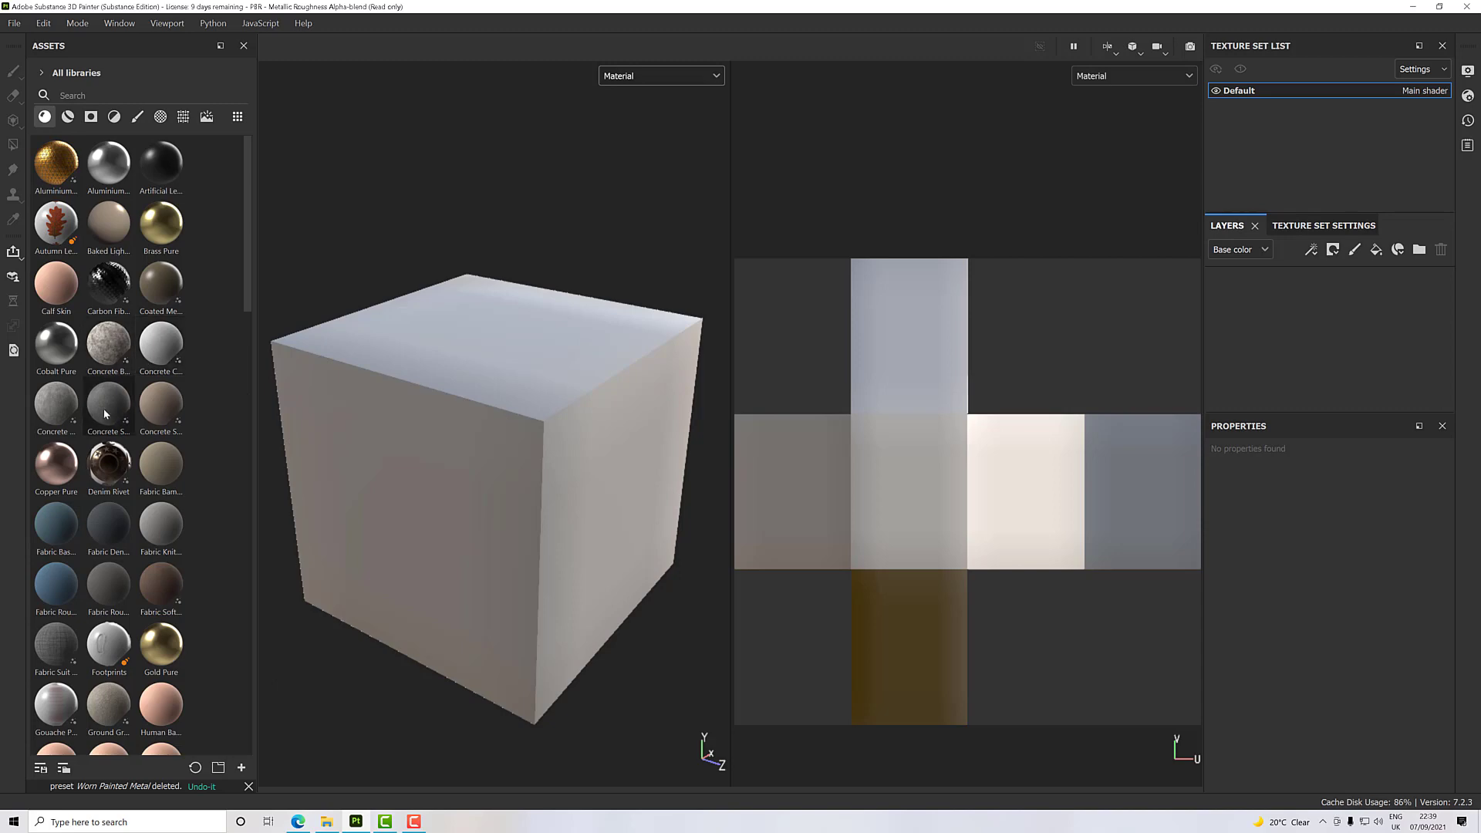
Step: Add Concrete Bare and Concrete Clean fill layers, with Concrete Clean on top
drag(109, 346, 1230, 351)
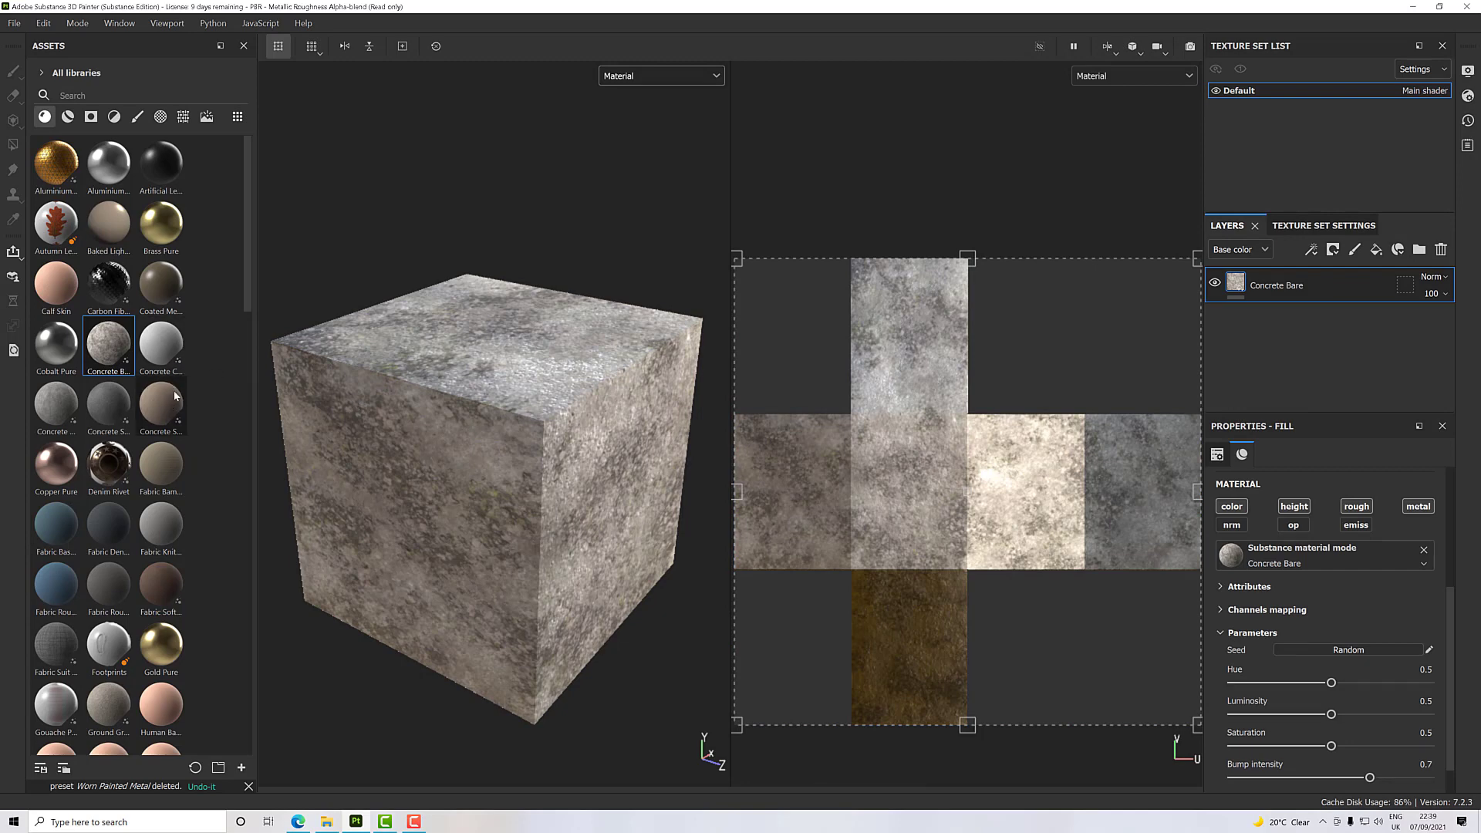
drag(176, 347, 1325, 278)
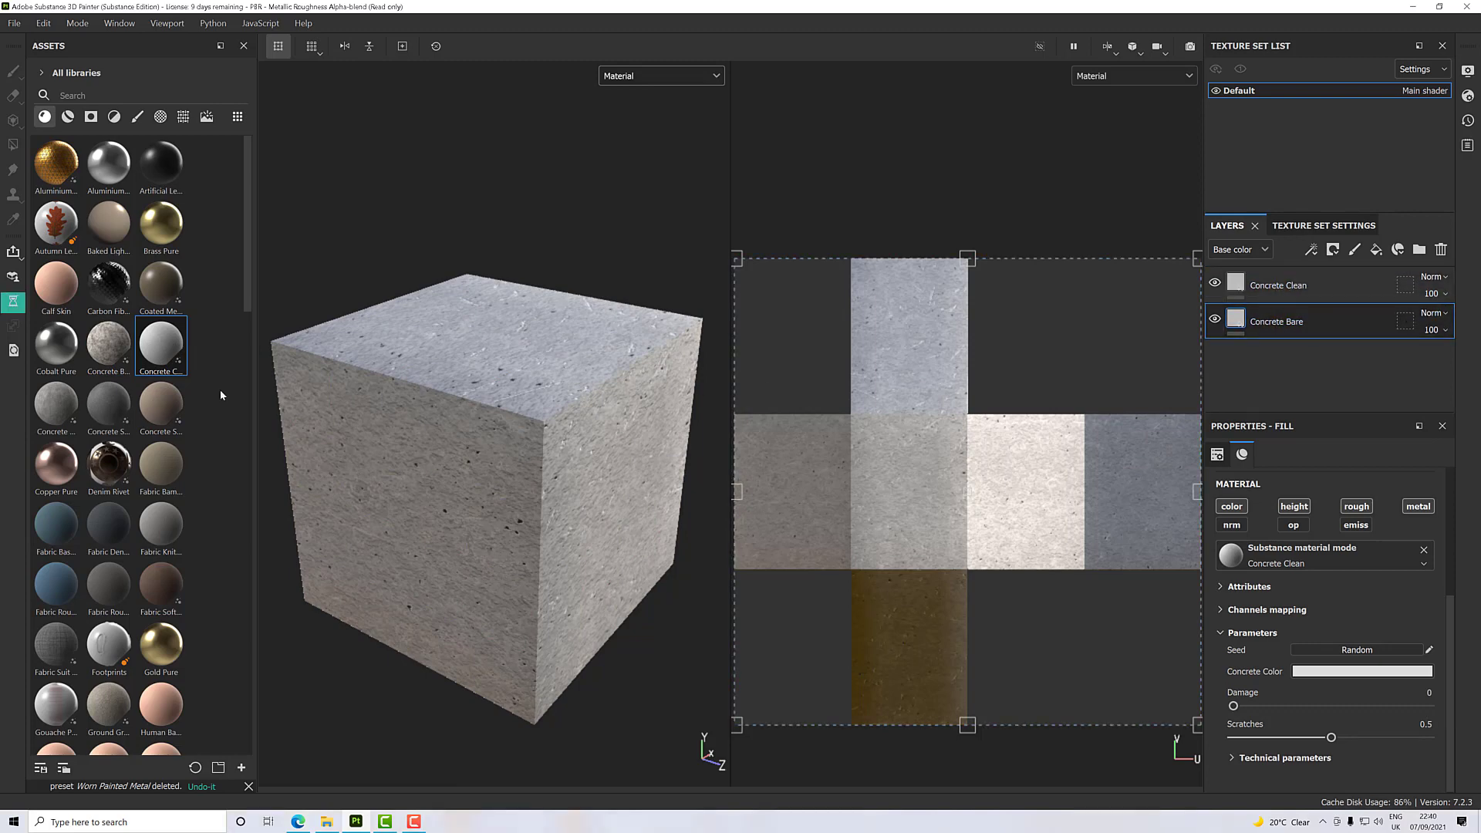
drag(108, 343, 586, 431)
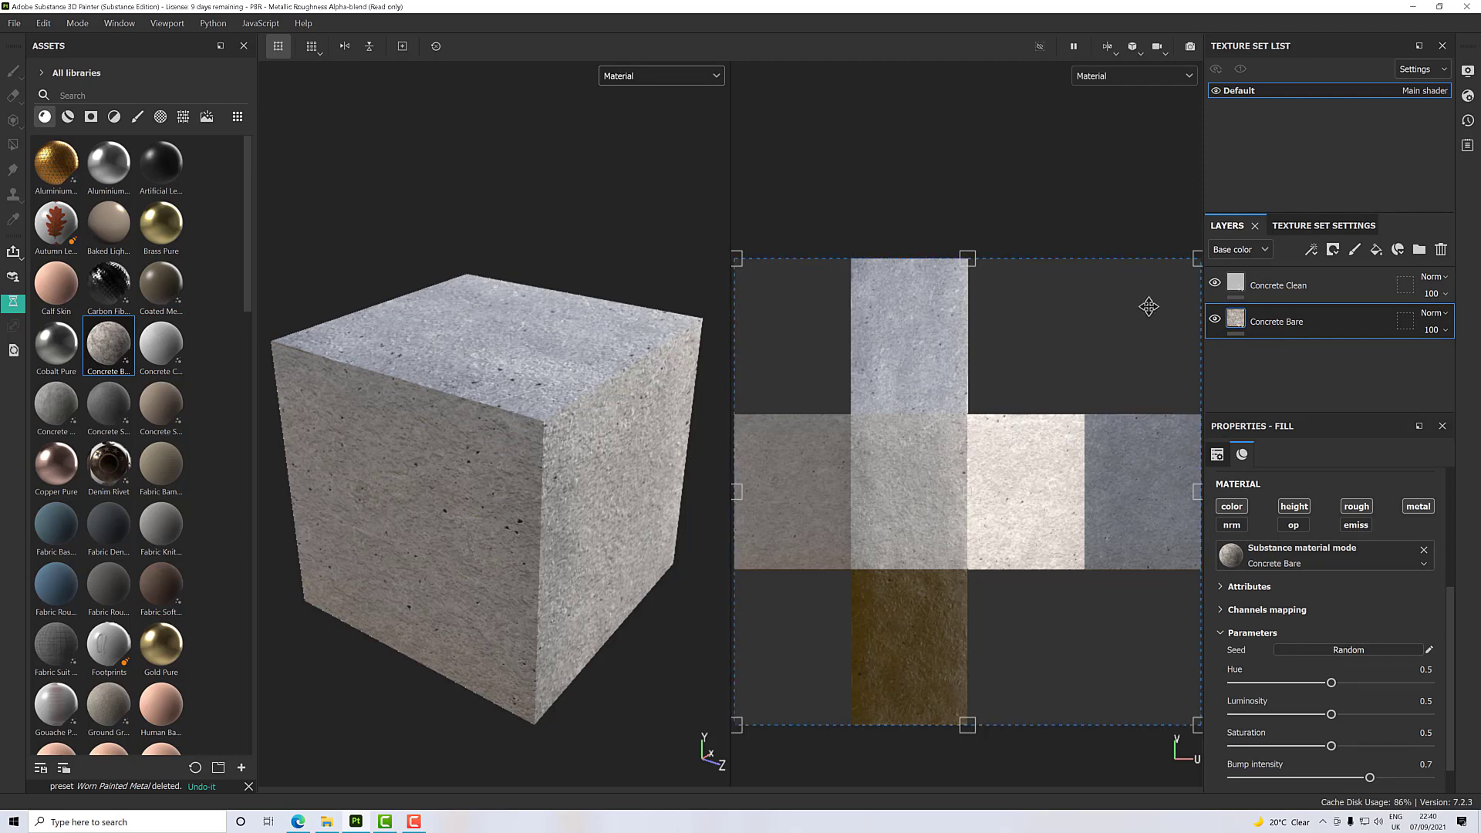
Step: Toggle Concrete Clean's visibility to compare the cube with and without it
click(1217, 283)
click(1217, 283)
click(1216, 284)
click(1216, 283)
Step: Darken Concrete Clean's concrete colour to mid grey 6b6b6b and review its technical parameters
click(1237, 286)
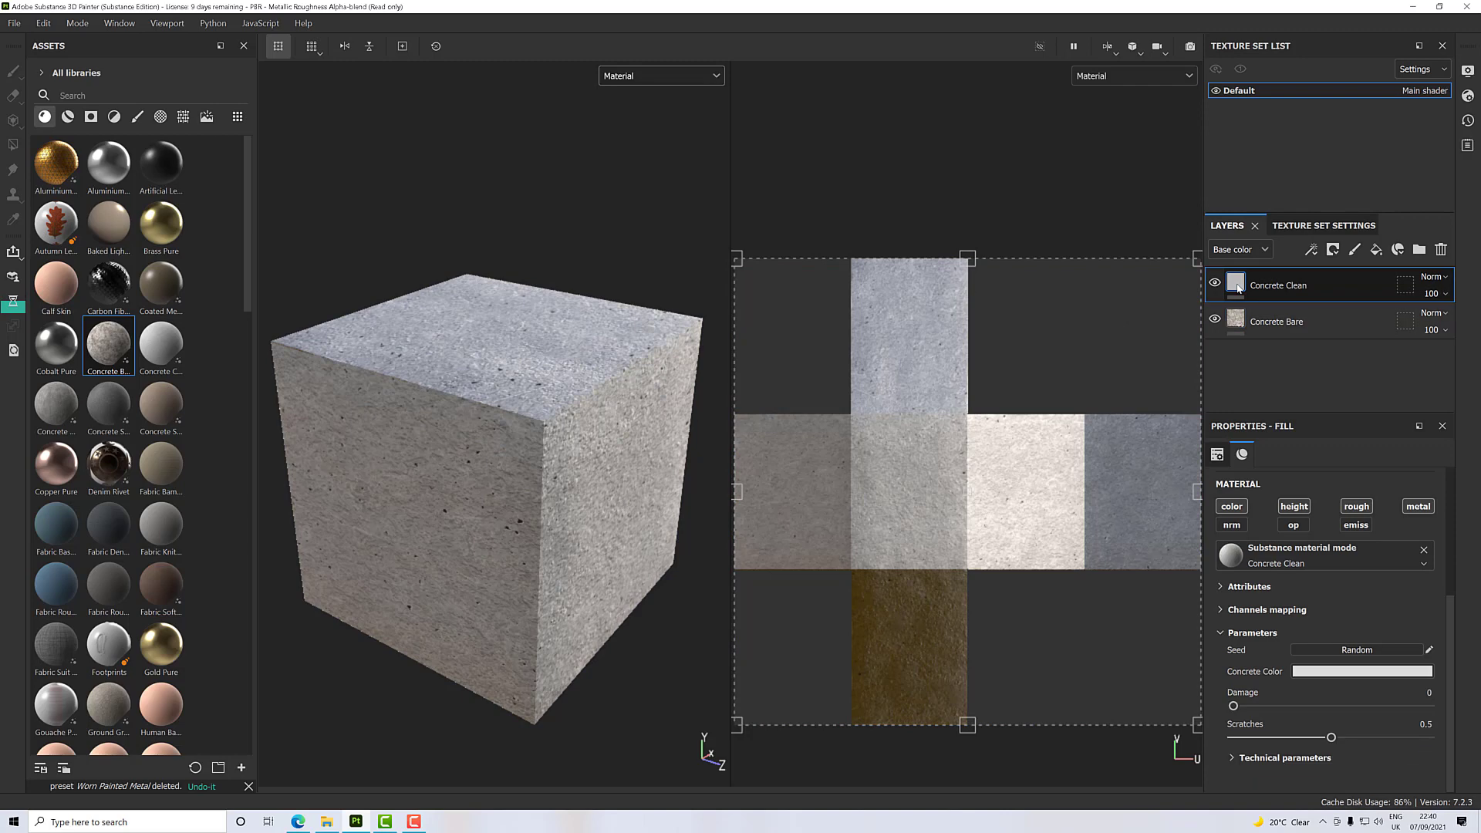
click(1343, 674)
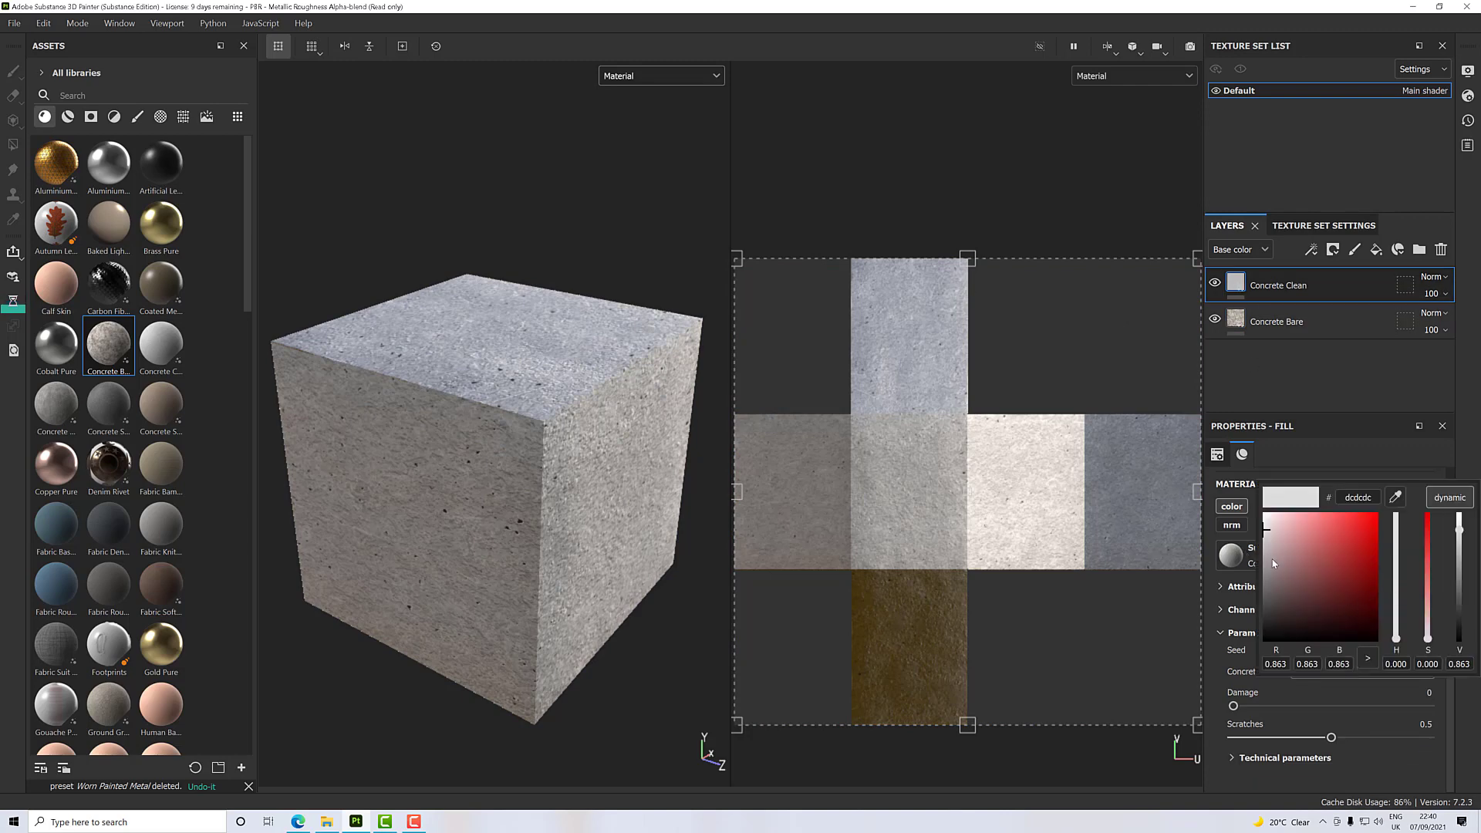
drag(1263, 560, 1261, 587)
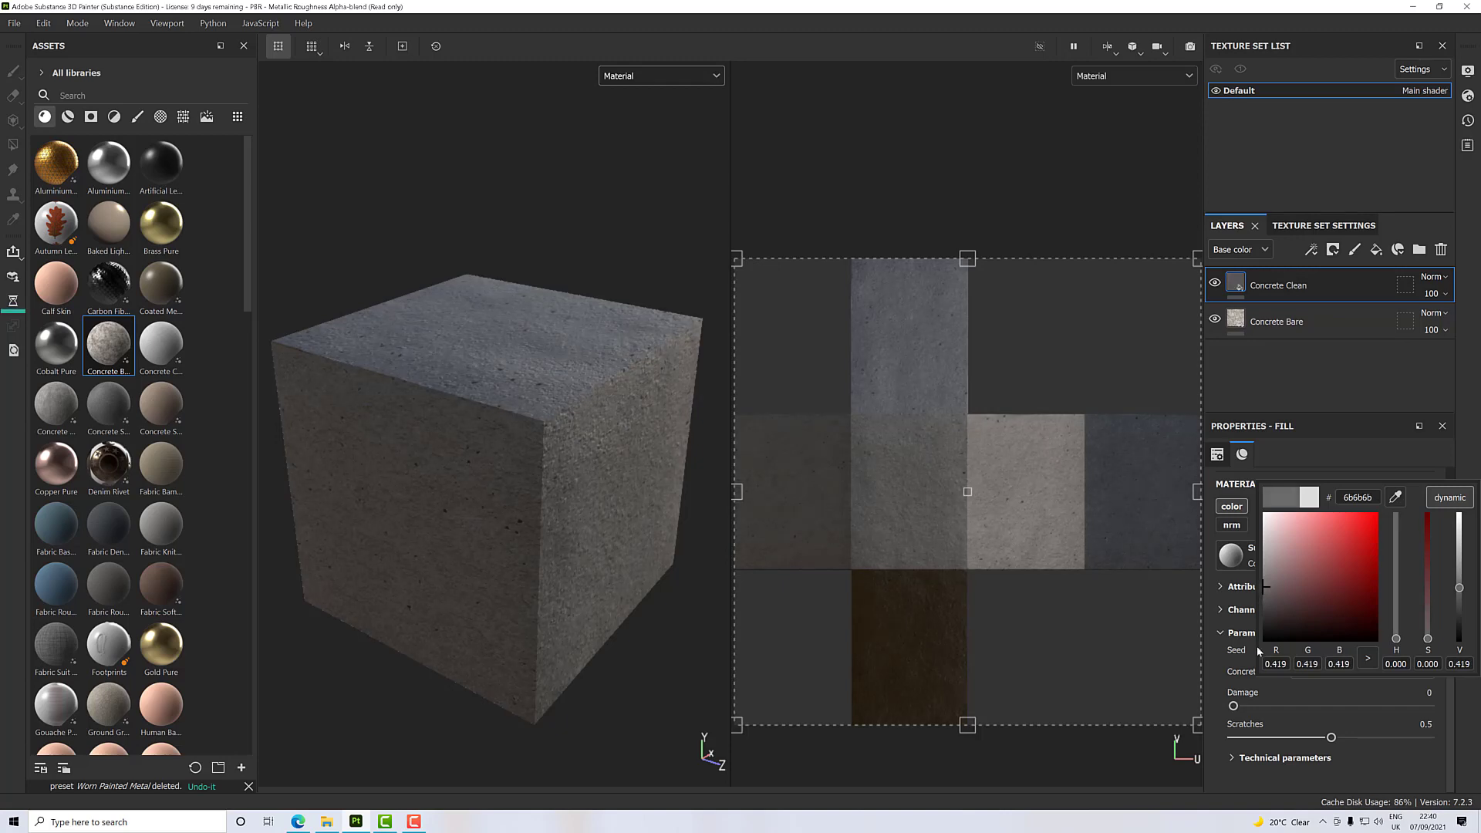
click(1379, 765)
click(1386, 753)
scroll(1386, 753, down, 3)
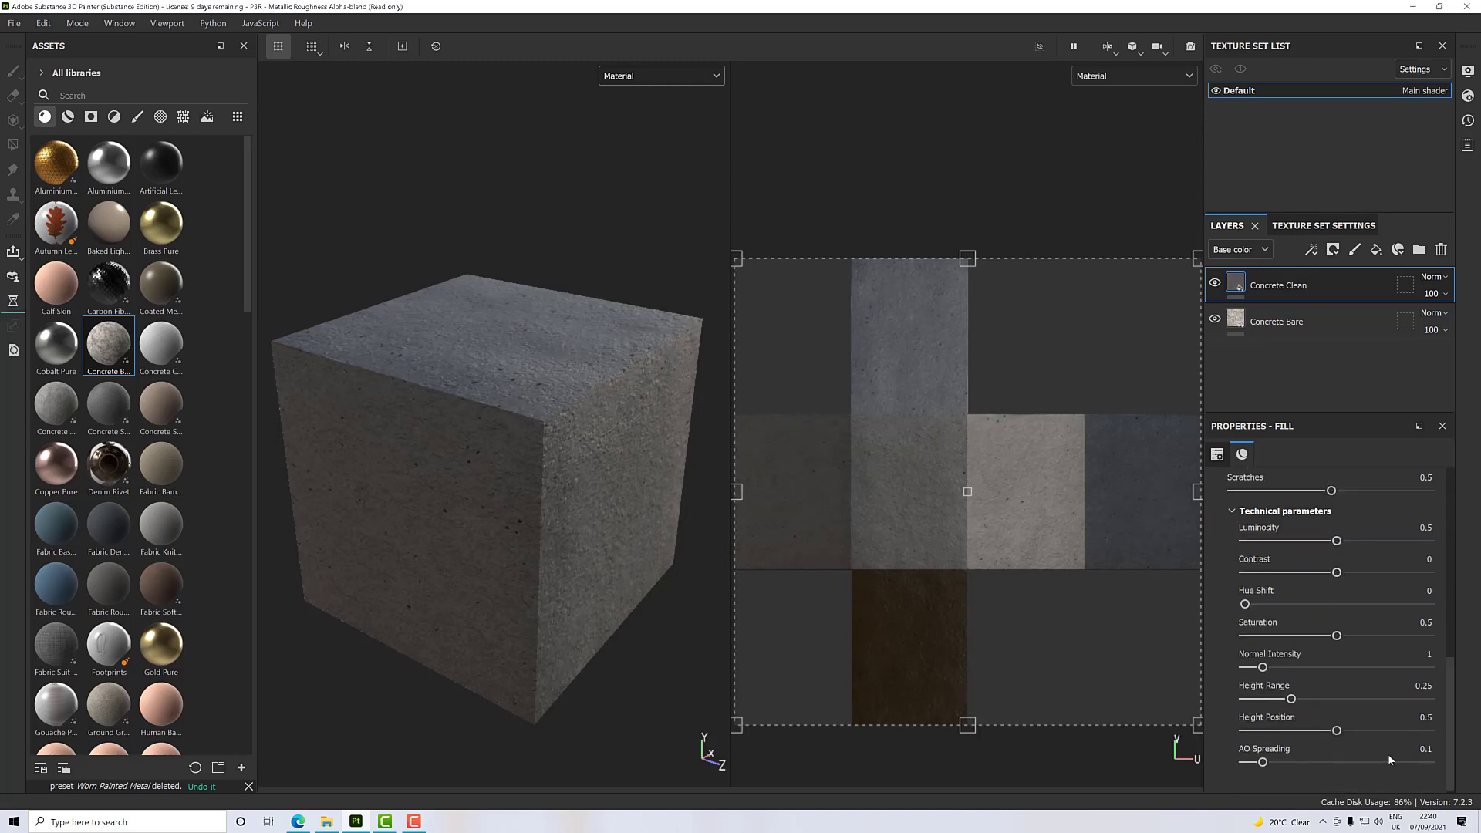
scroll(1386, 752, up, 2)
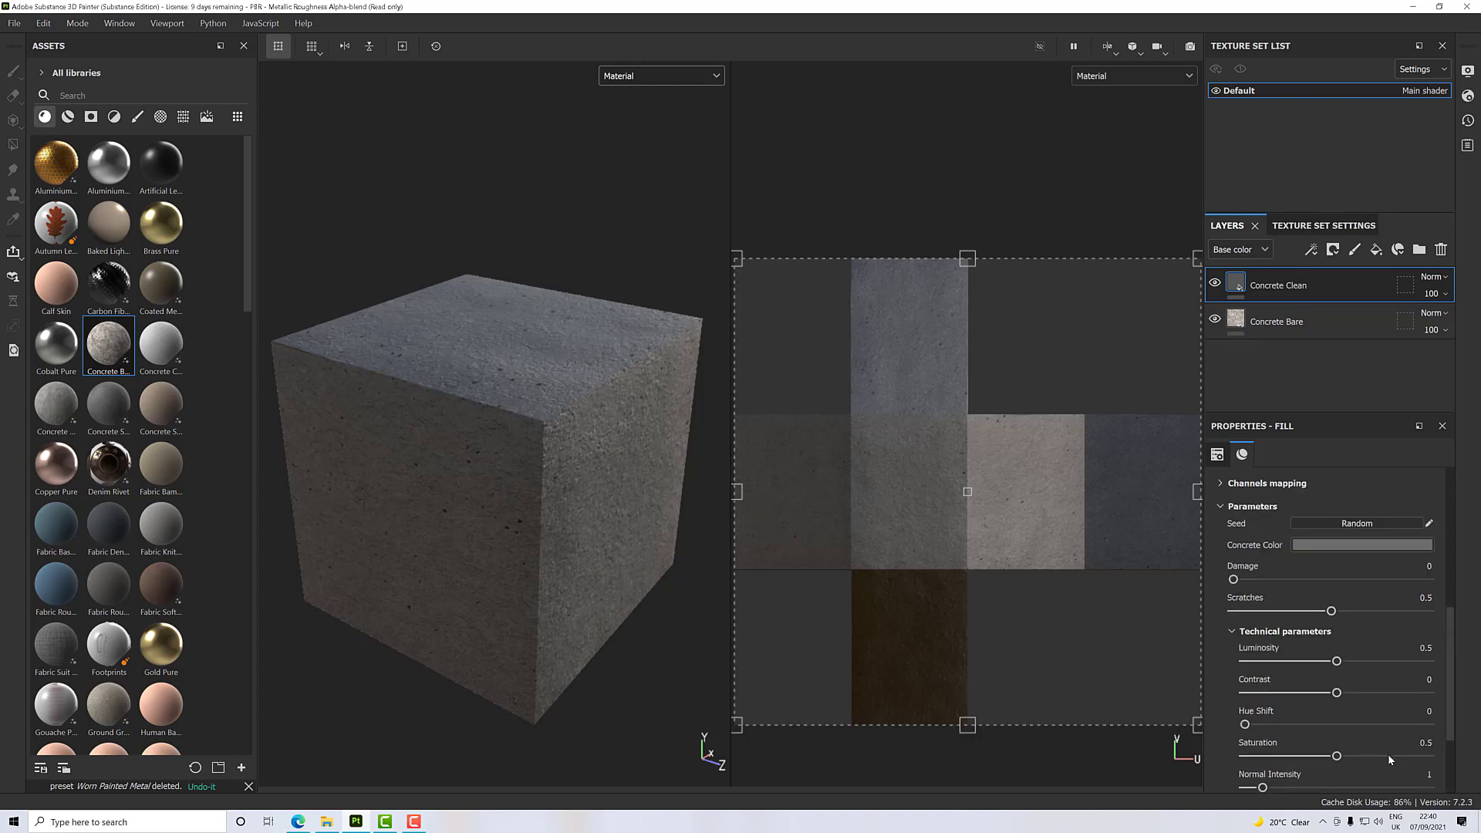
scroll(1388, 756, up, 3)
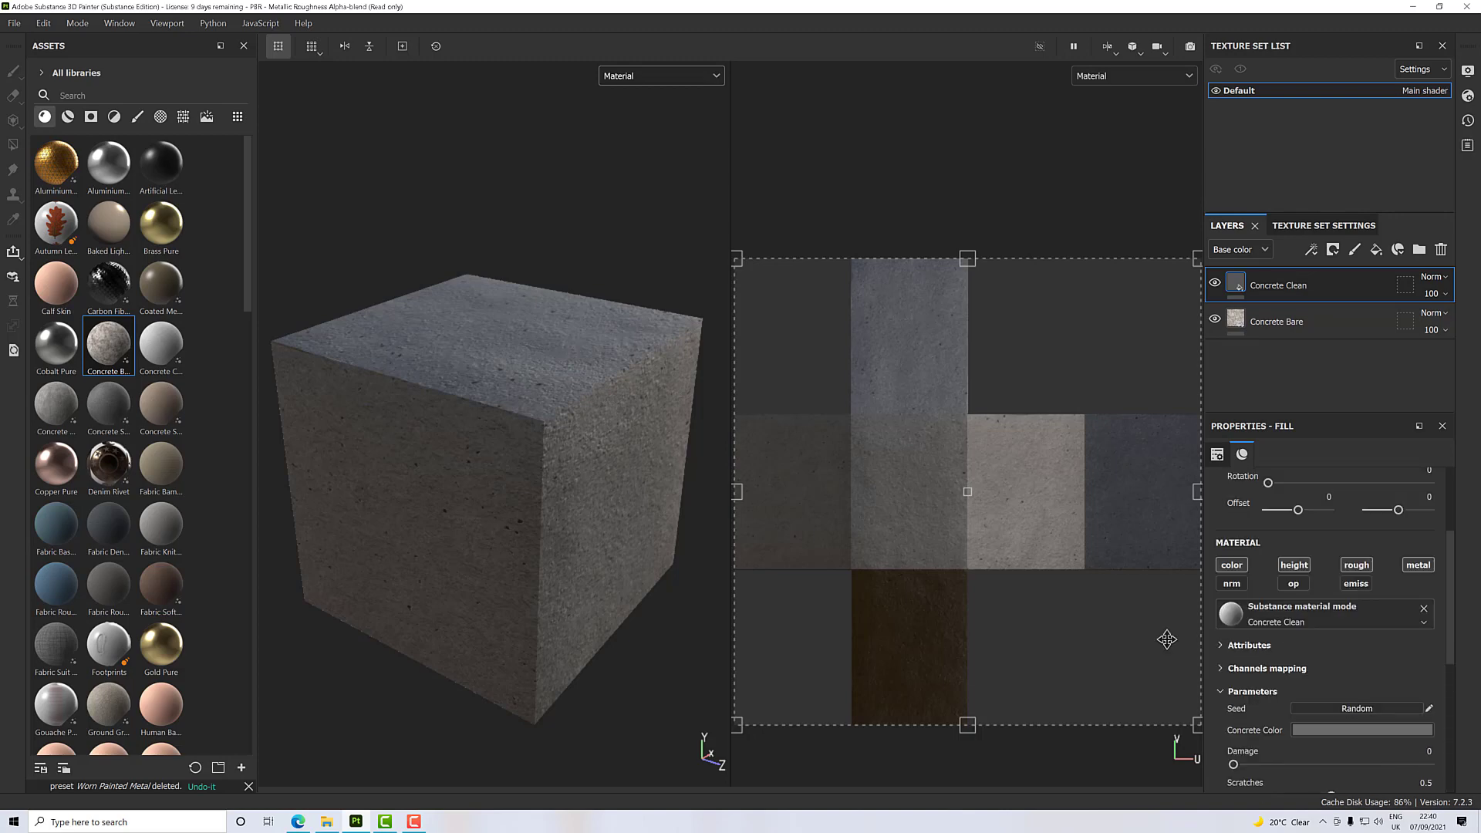
Step: Give Concrete Clean a black mask driven by a Mask Editor generator
right_click(1260, 297)
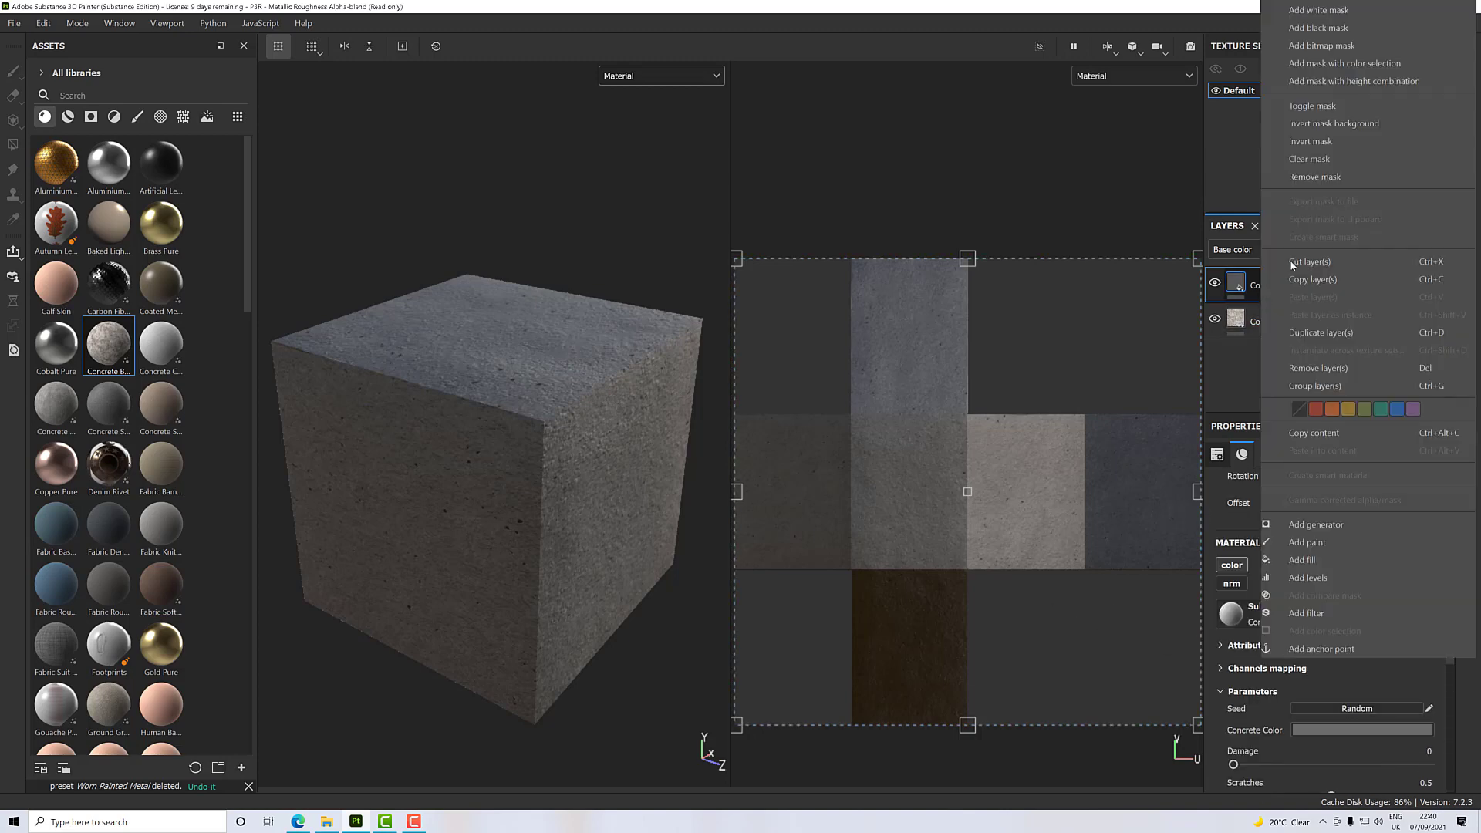
click(1336, 29)
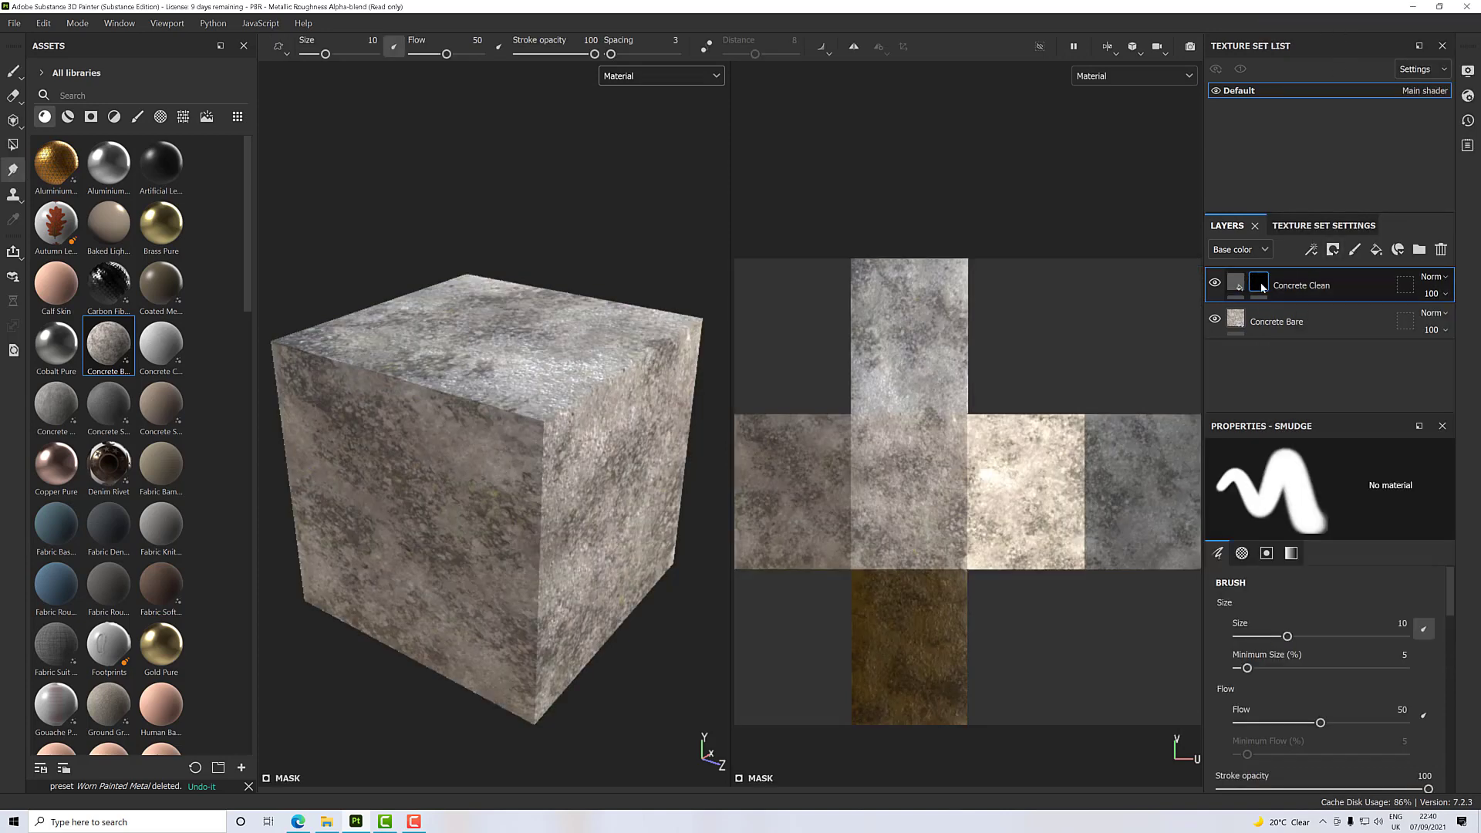
right_click(1262, 288)
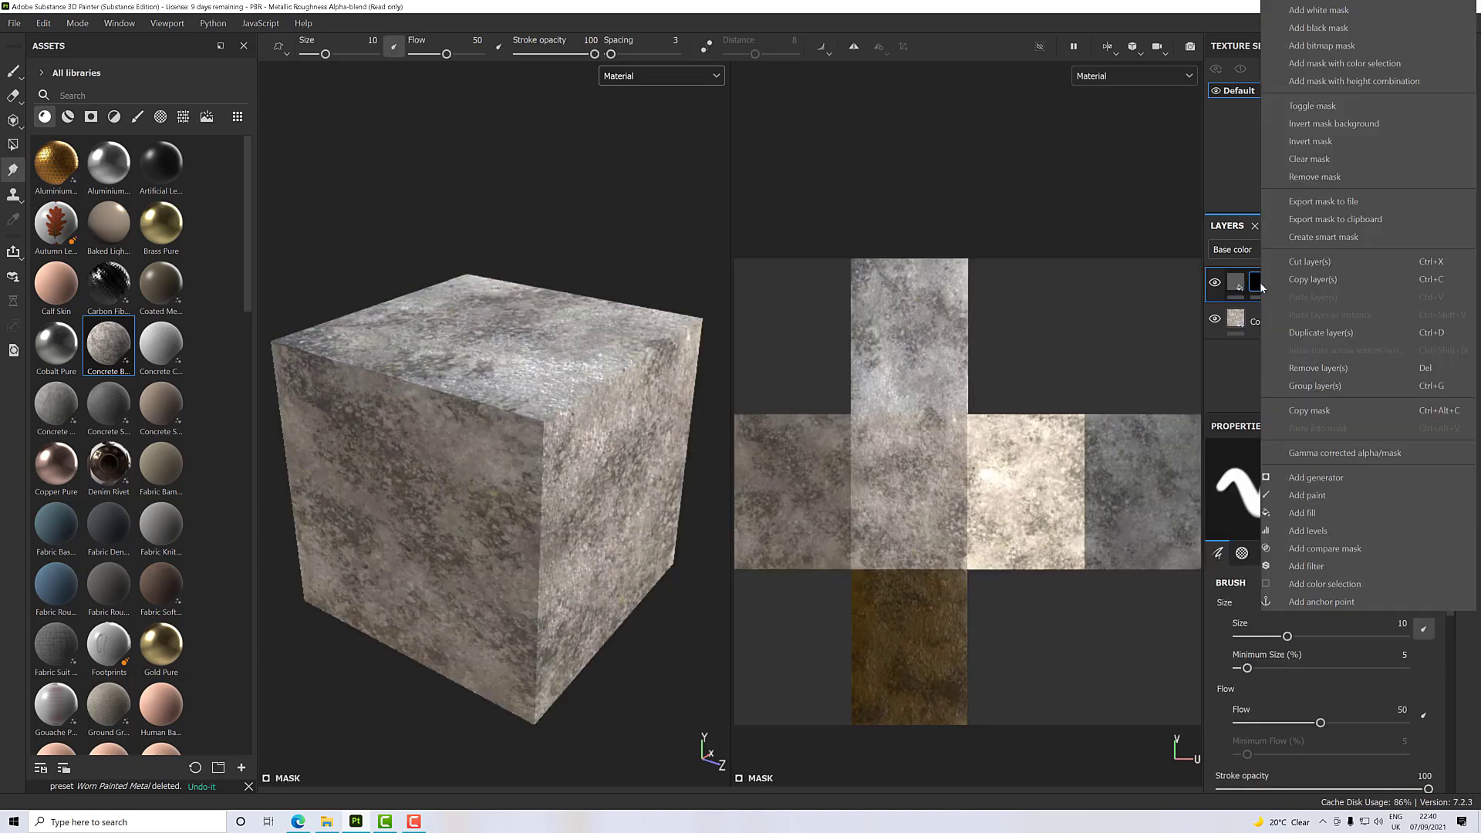
click(1329, 478)
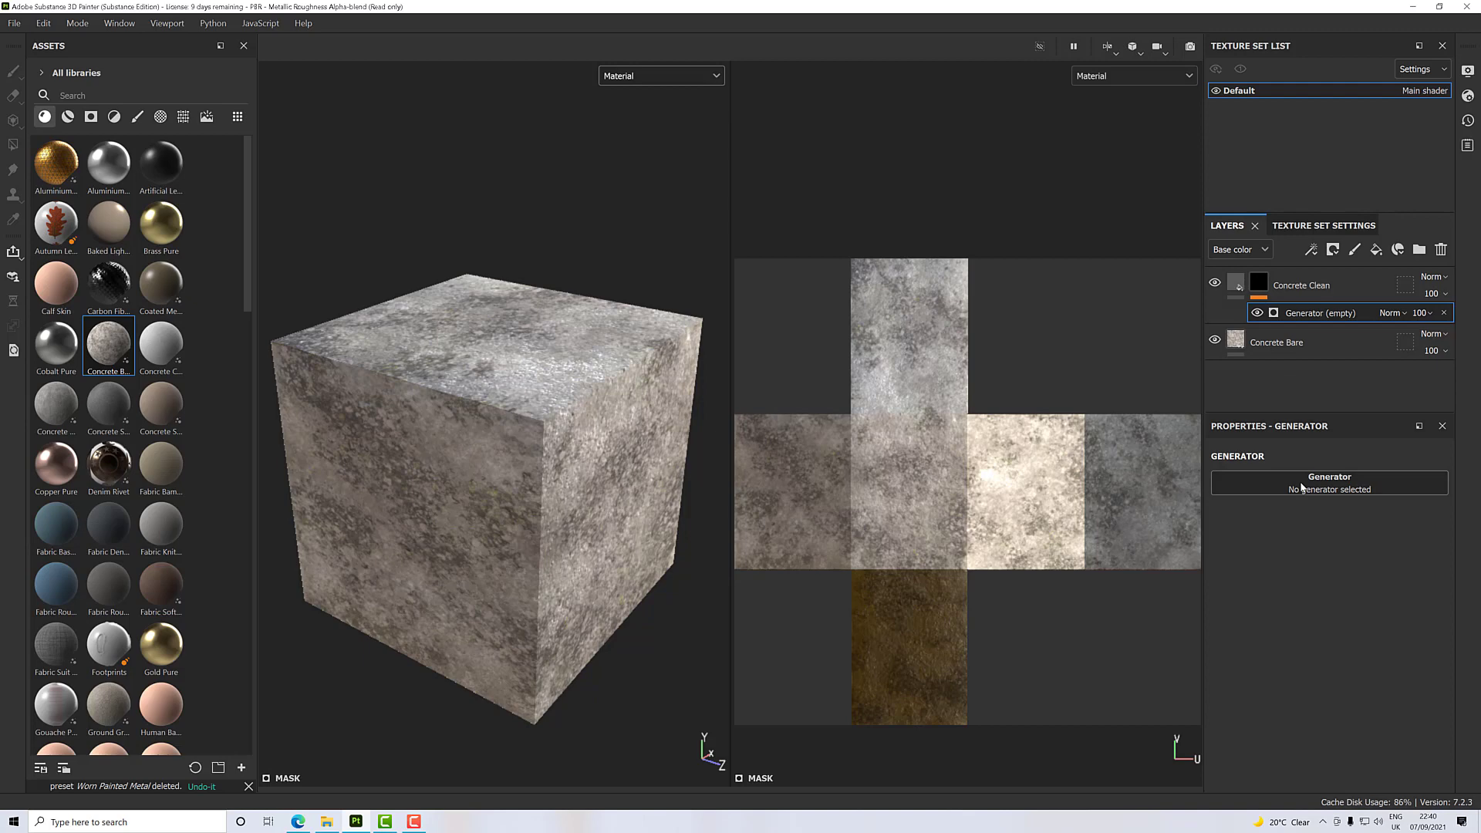
click(1301, 484)
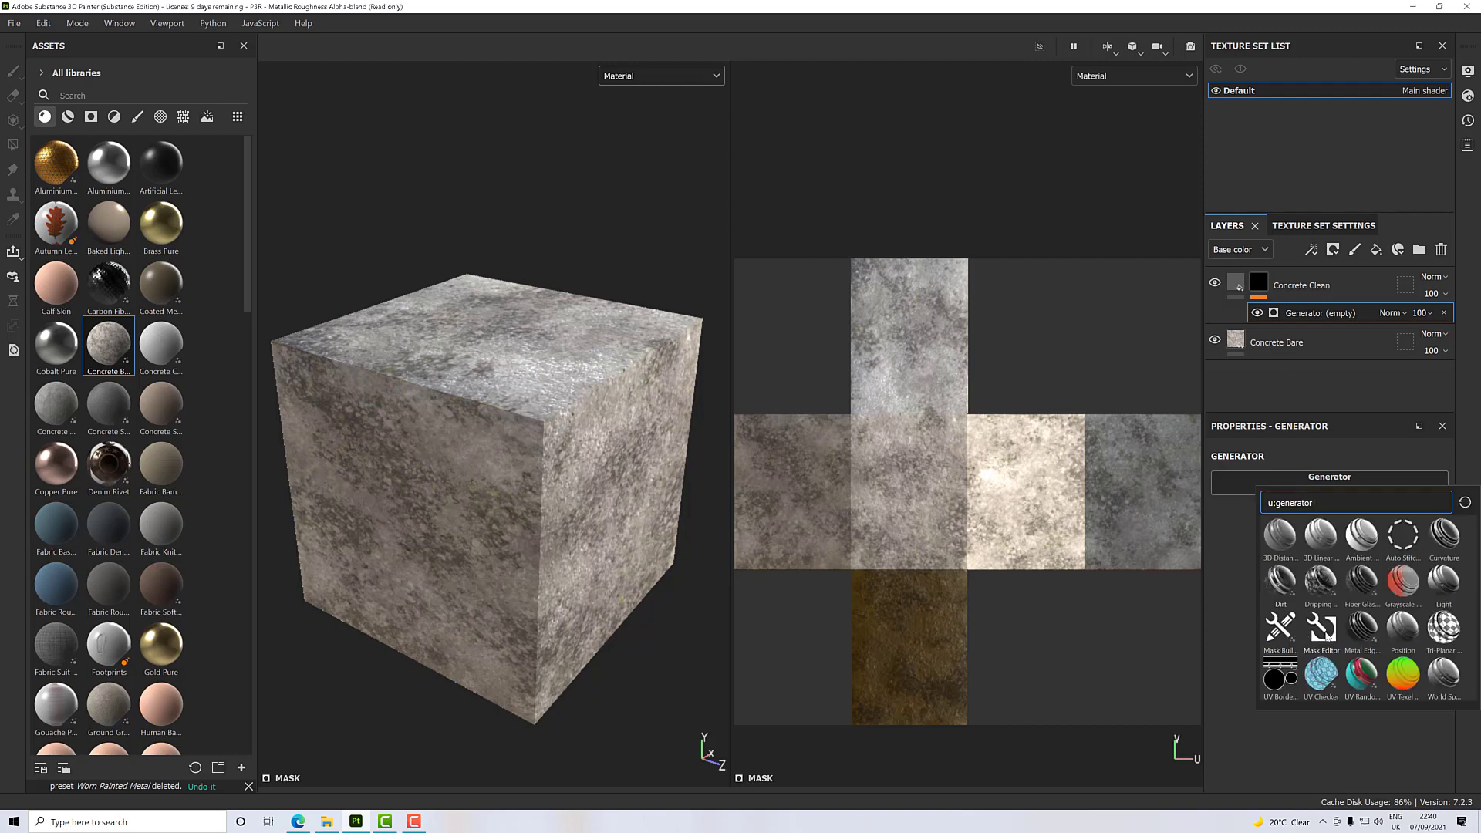
click(1322, 628)
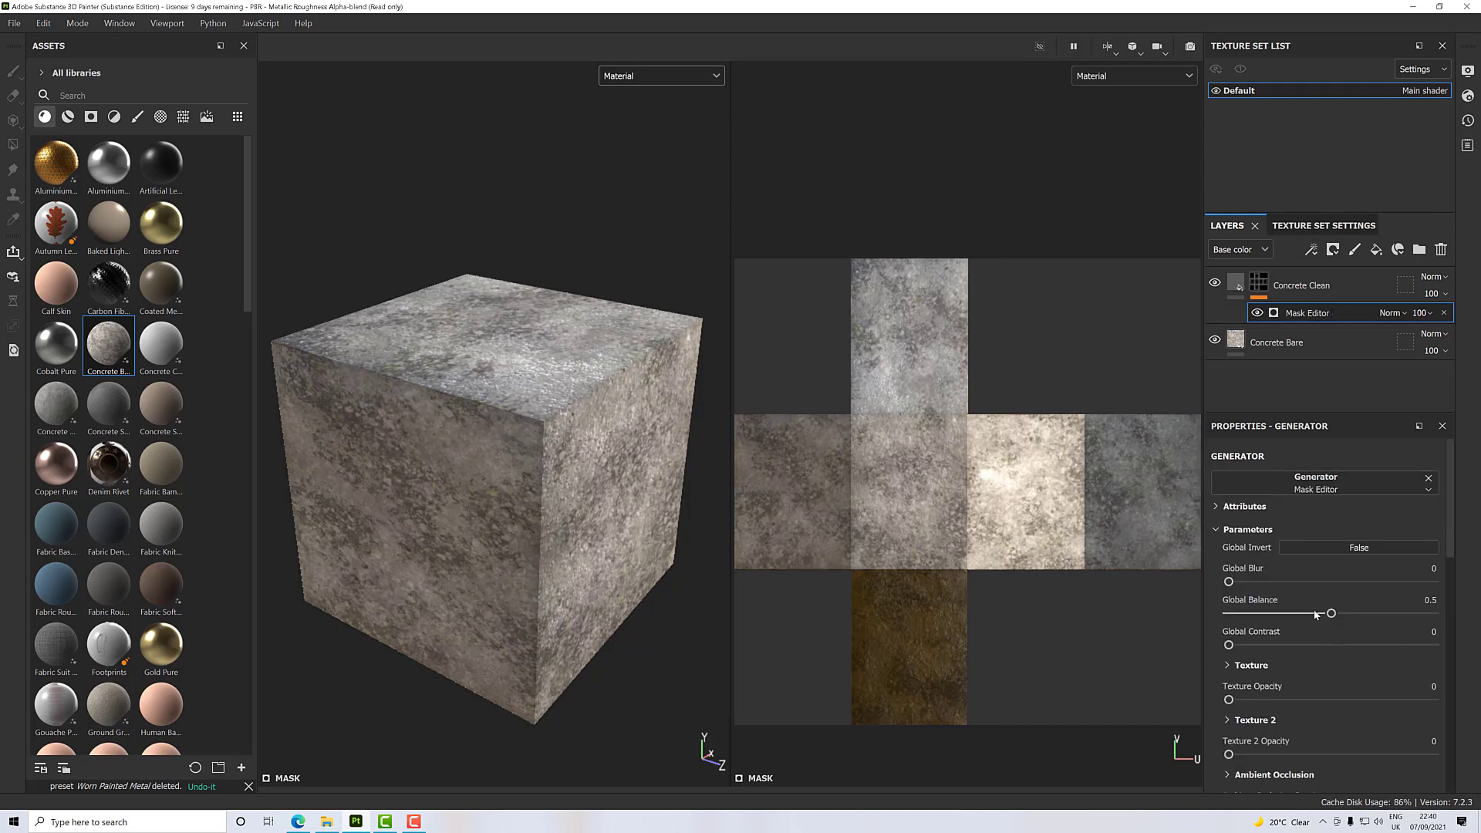
Step: Set the Mask Editor's Curvature Opacity to 0 and expand the Position Gradient settings
scroll(1316, 630, down, 3)
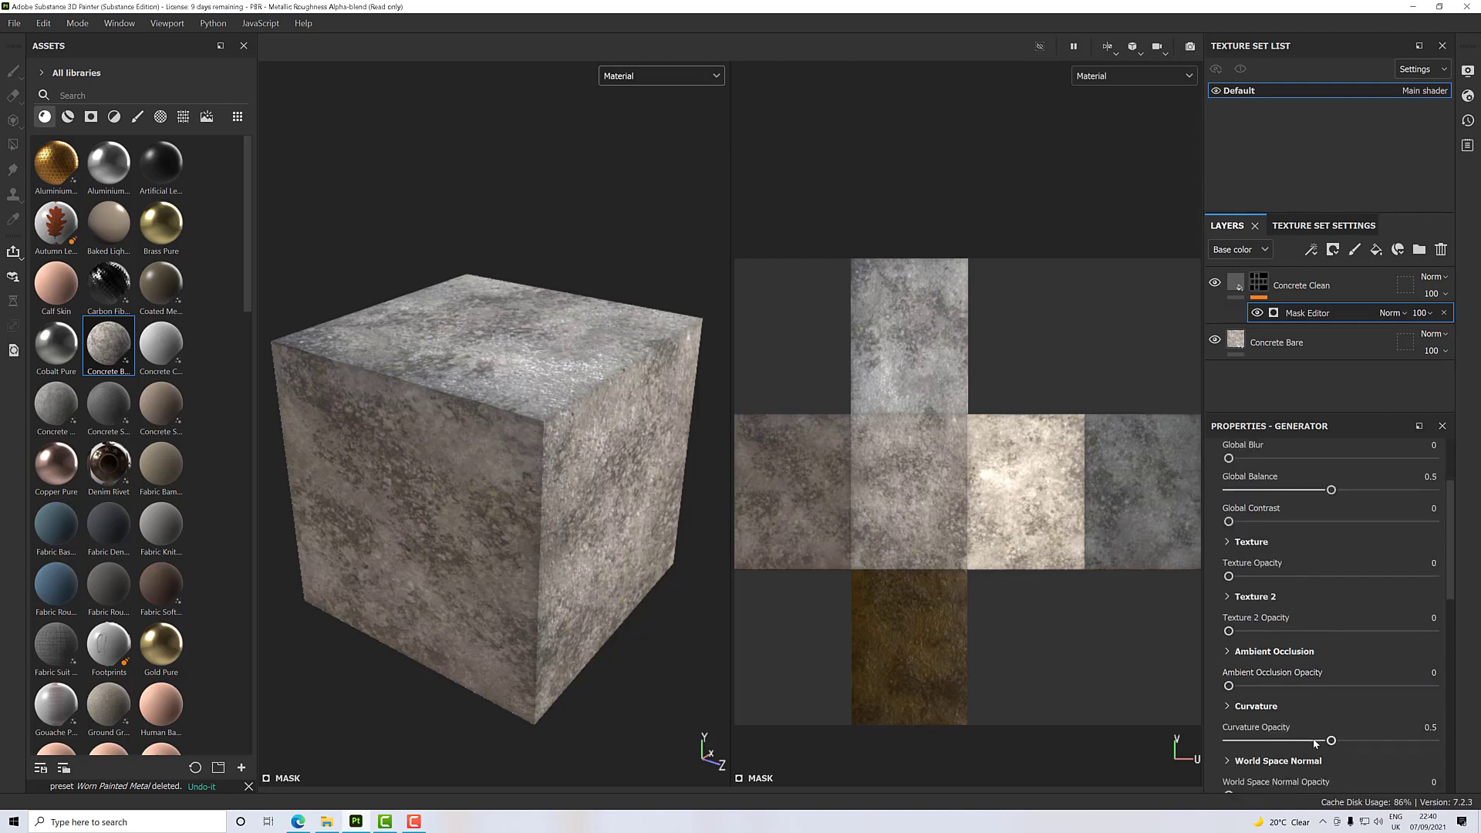
drag(1330, 740, 1227, 741)
scroll(1331, 709, down, 4)
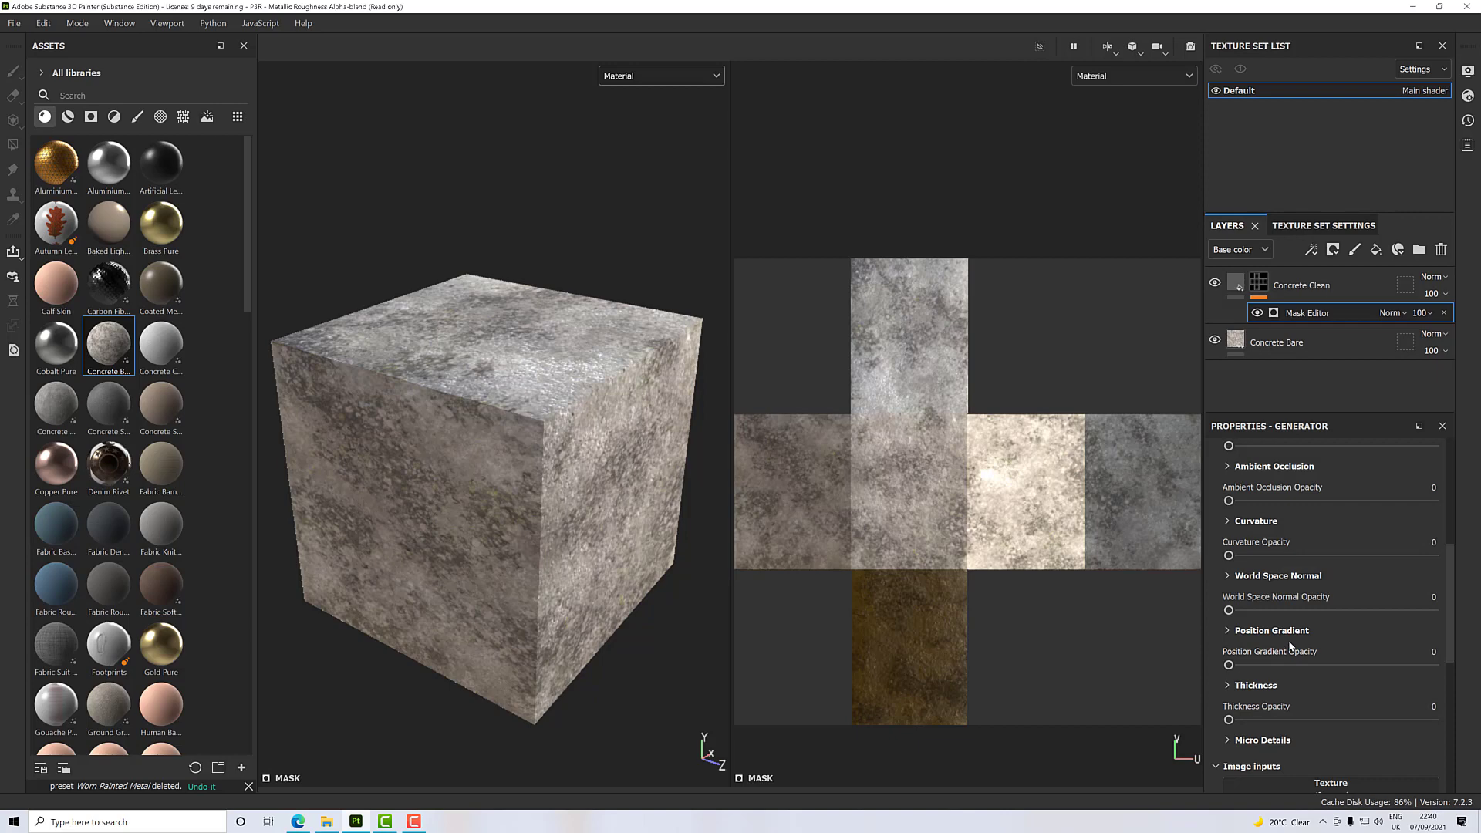
scroll(1288, 633, down, 1)
click(1220, 569)
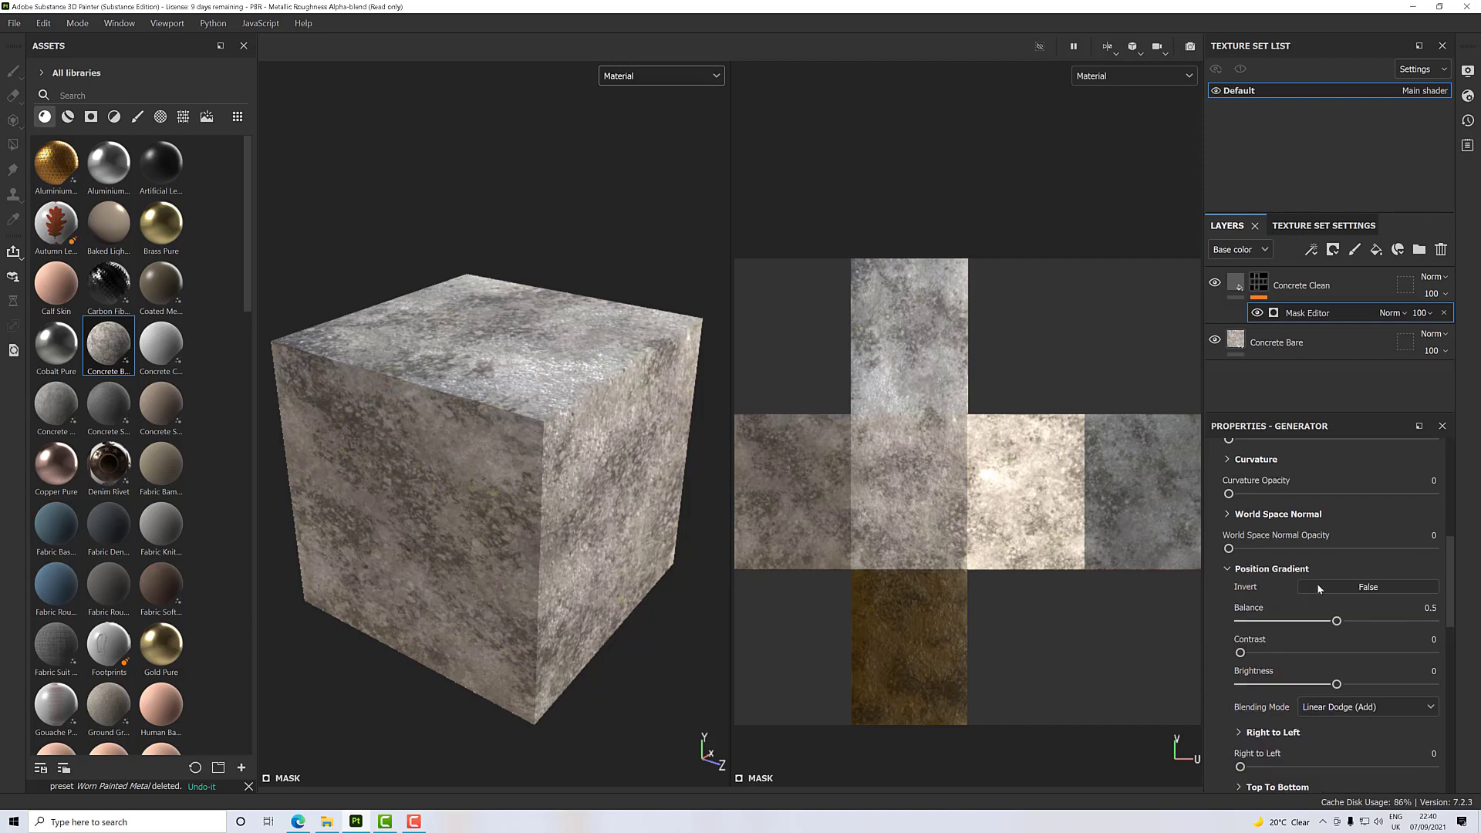
scroll(1316, 583, down, 1)
scroll(1303, 578, down, 1)
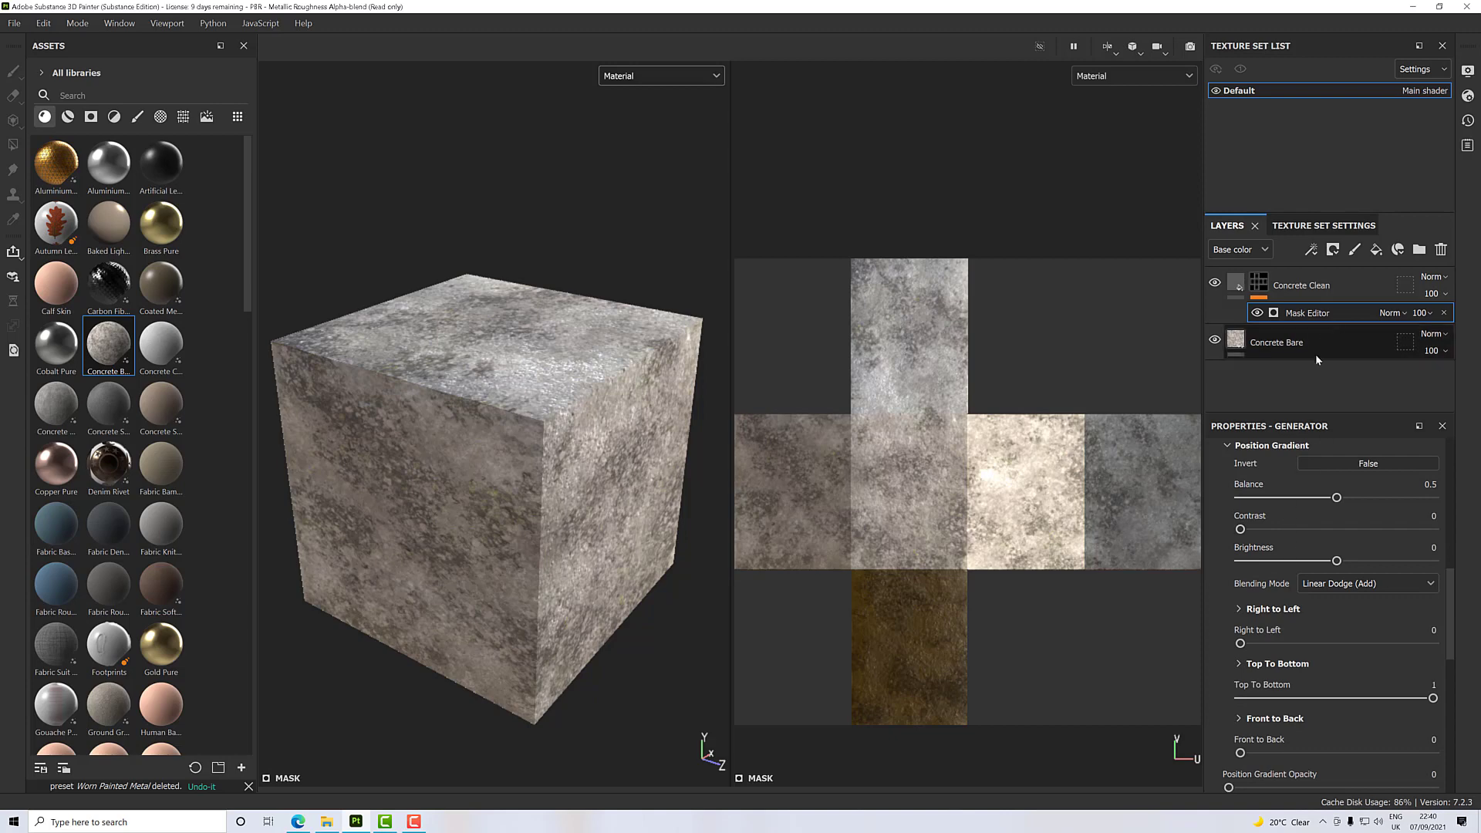
Step: Raise Position Gradient Opacity to 1 and toggle Concrete Clean to compare the blend
drag(1320, 395, 1320, 310)
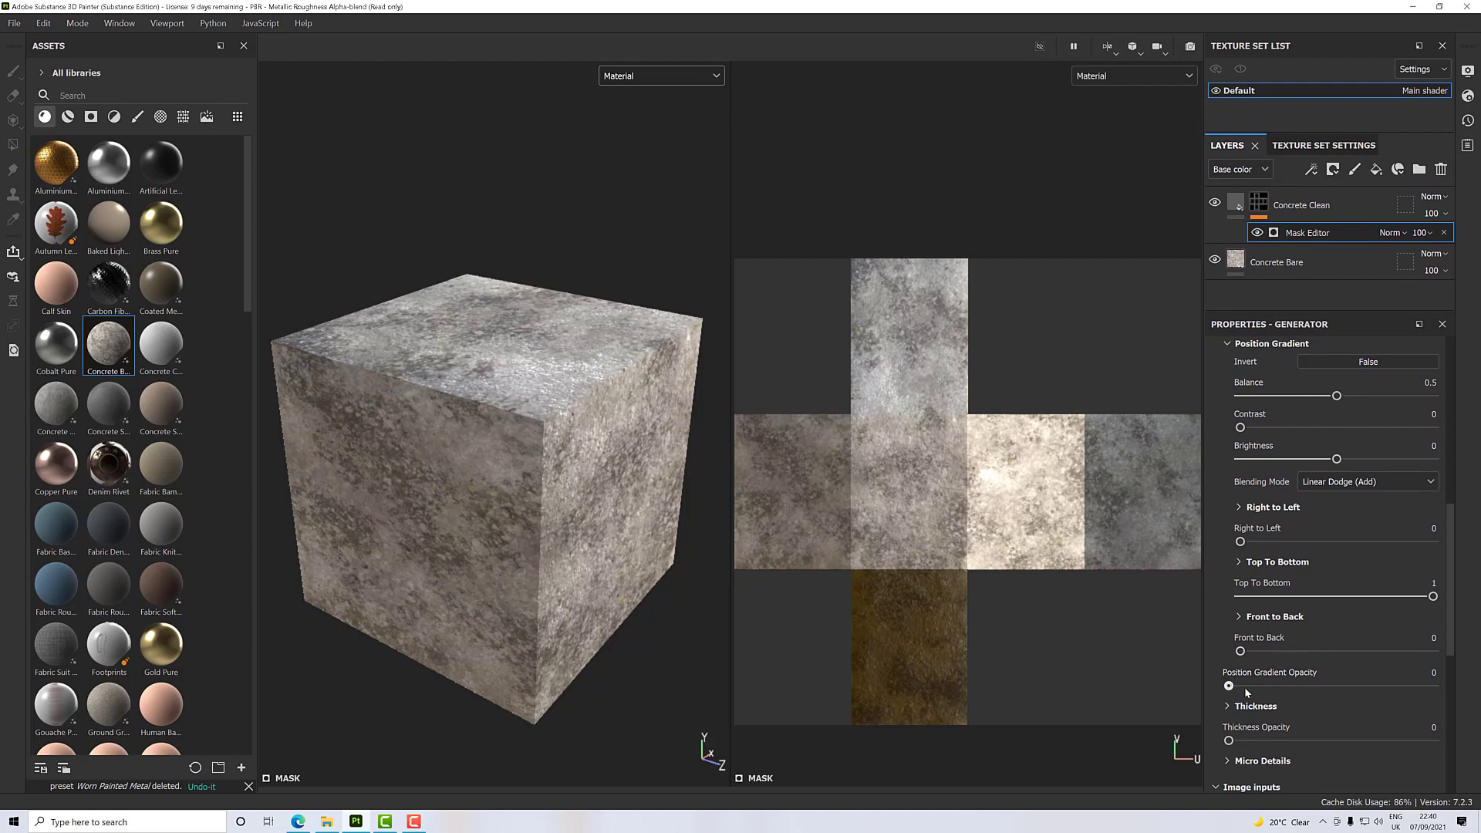
drag(1244, 689, 1456, 692)
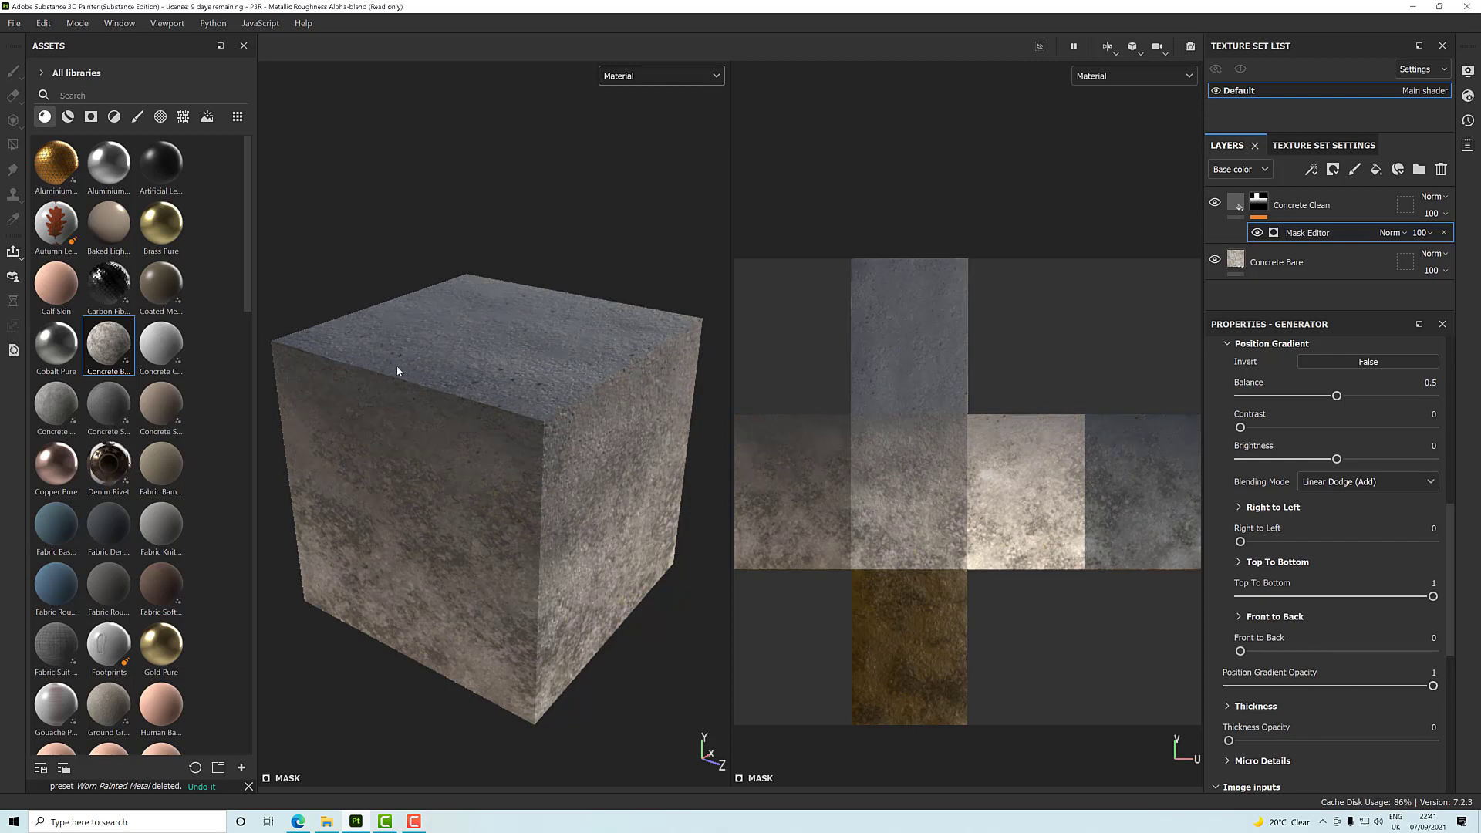
click(1214, 204)
click(1214, 204)
click(1213, 205)
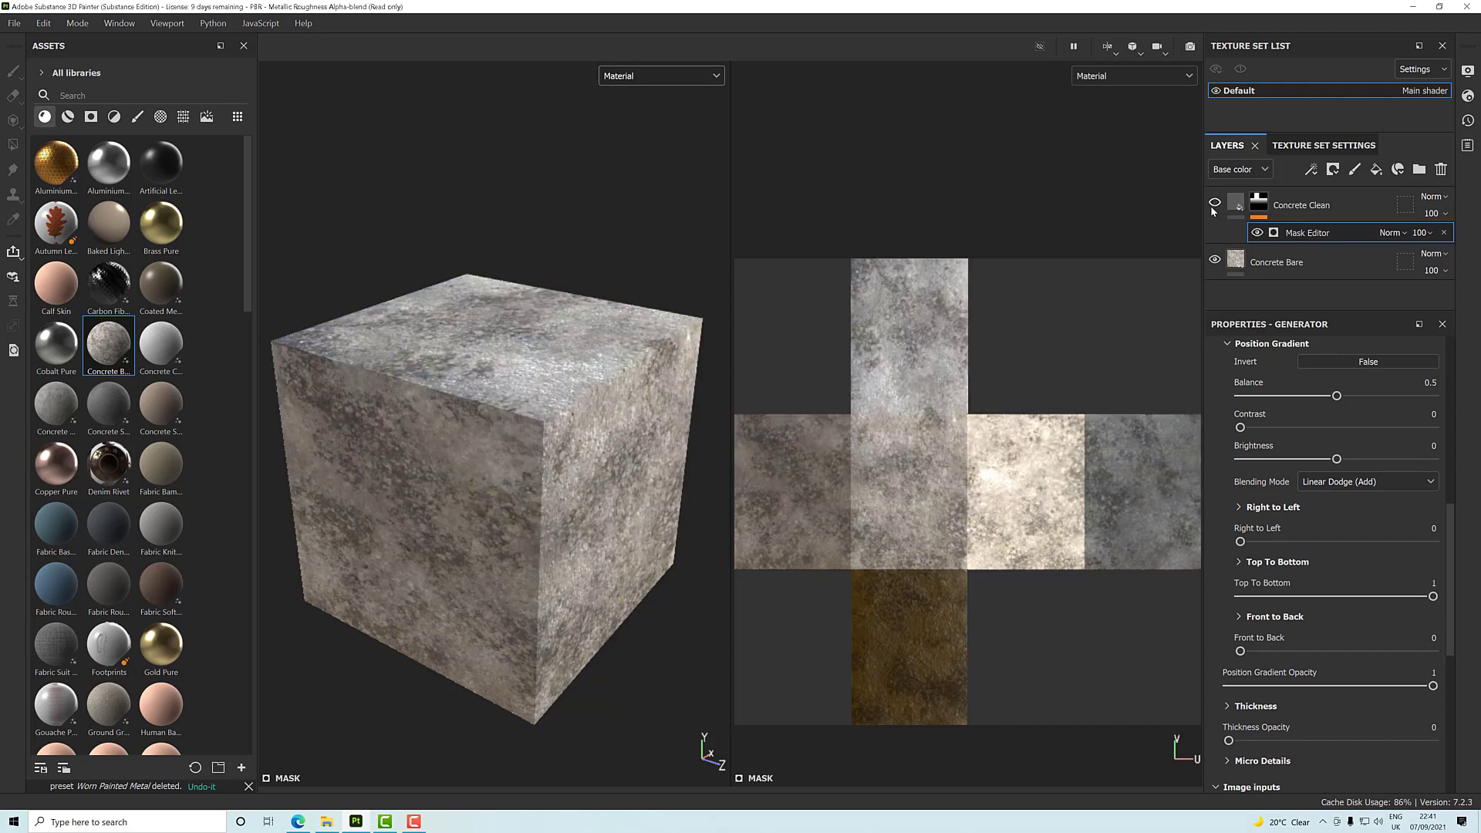
click(1214, 205)
click(1213, 205)
click(1215, 204)
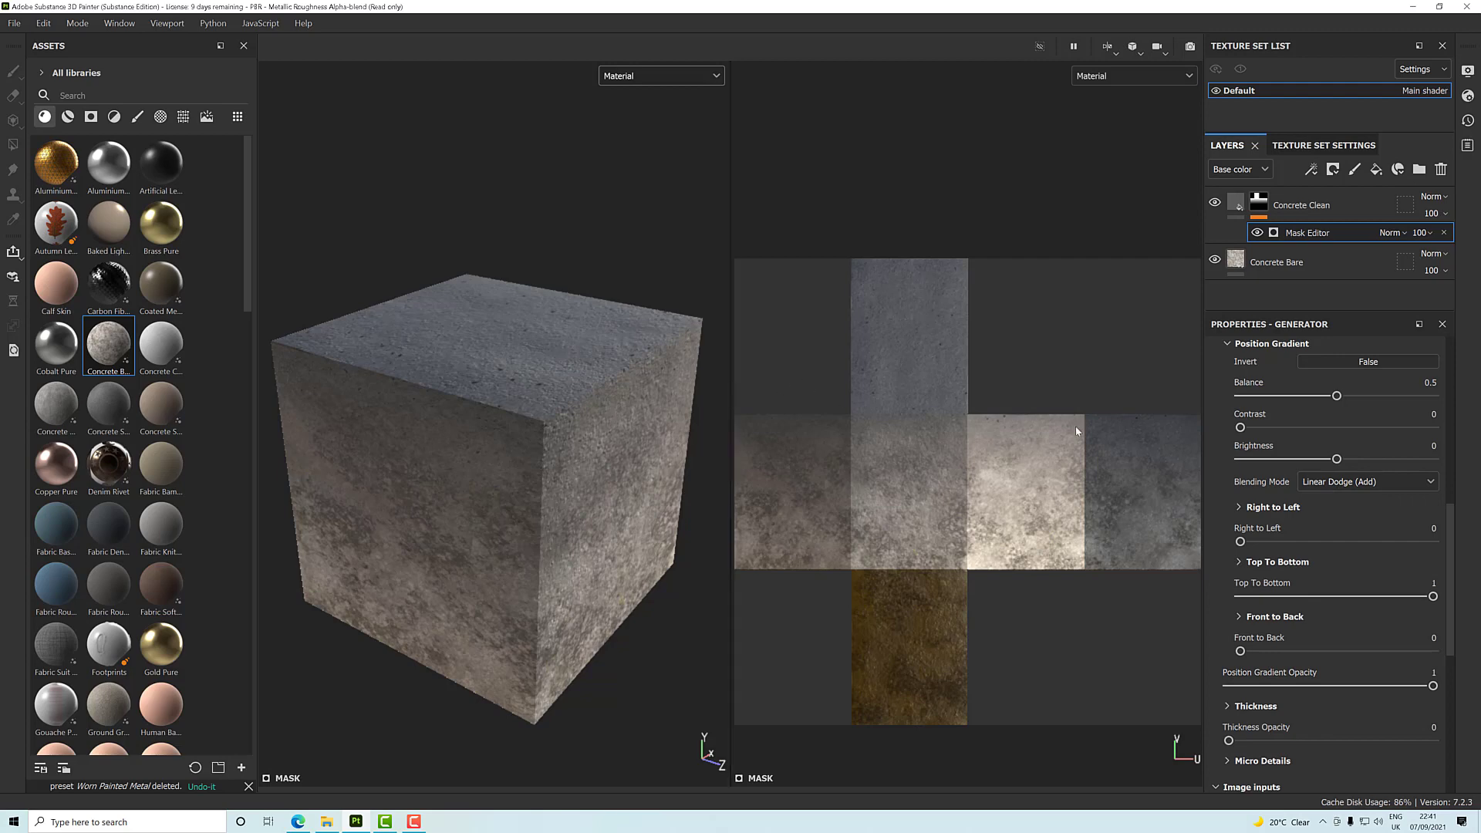
Step: Set Position Gradient Invert to True and view the cube front-on
click(1339, 362)
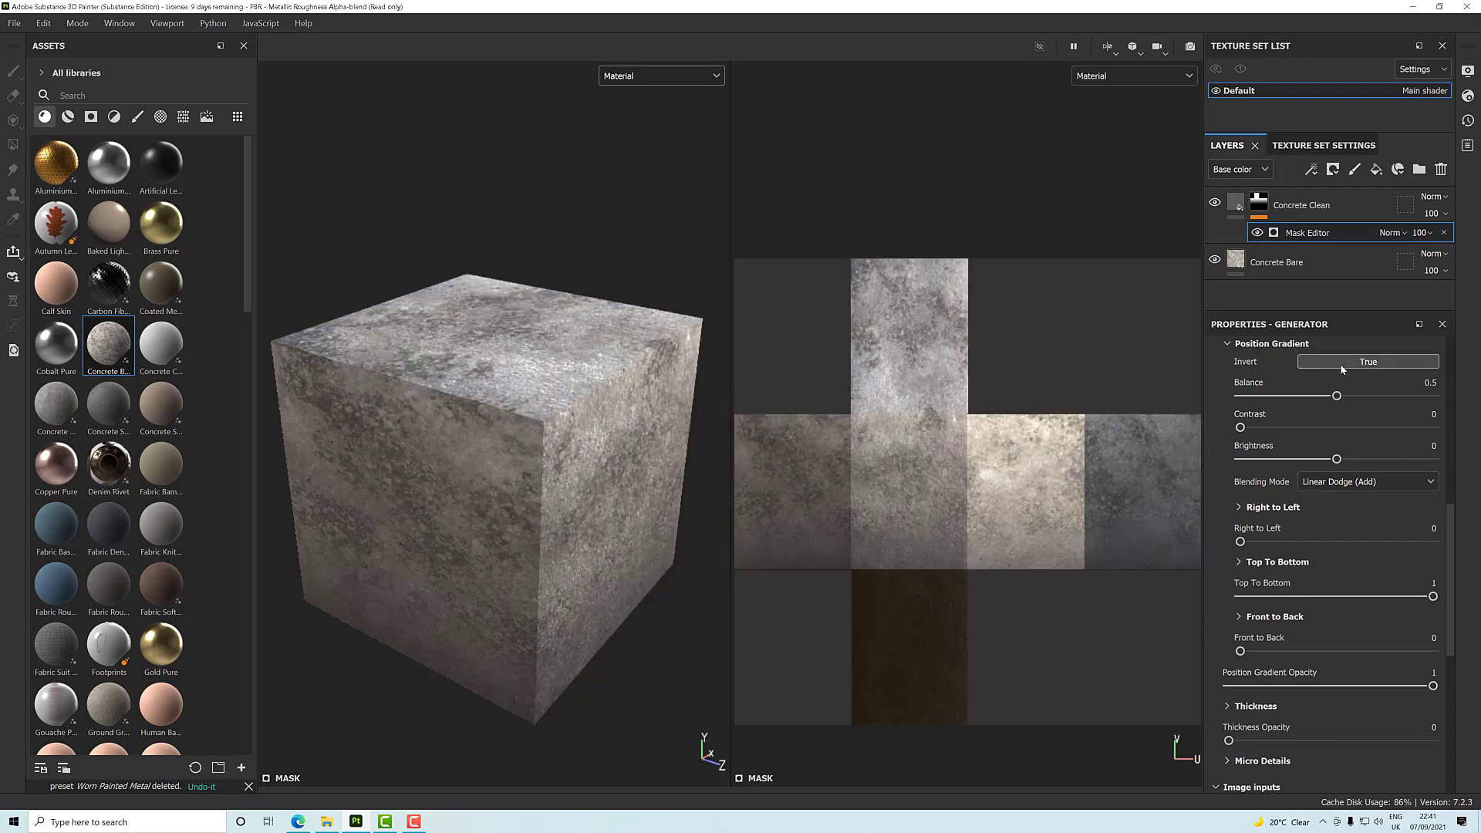
alt+drag(637, 597, 622, 455)
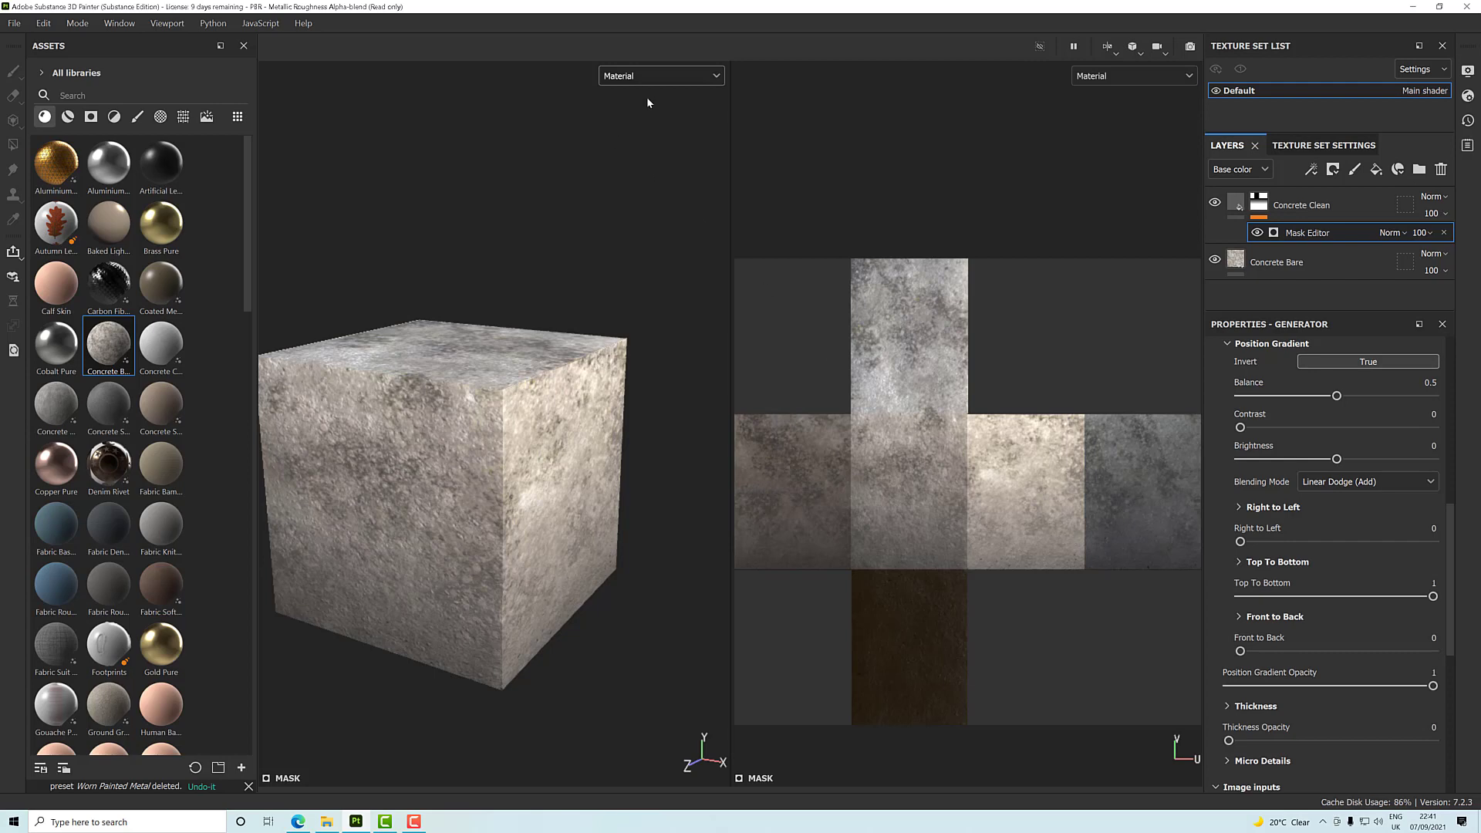
Step: Switch the viewport display channel to Mask
click(651, 76)
scroll(644, 177, down, 2)
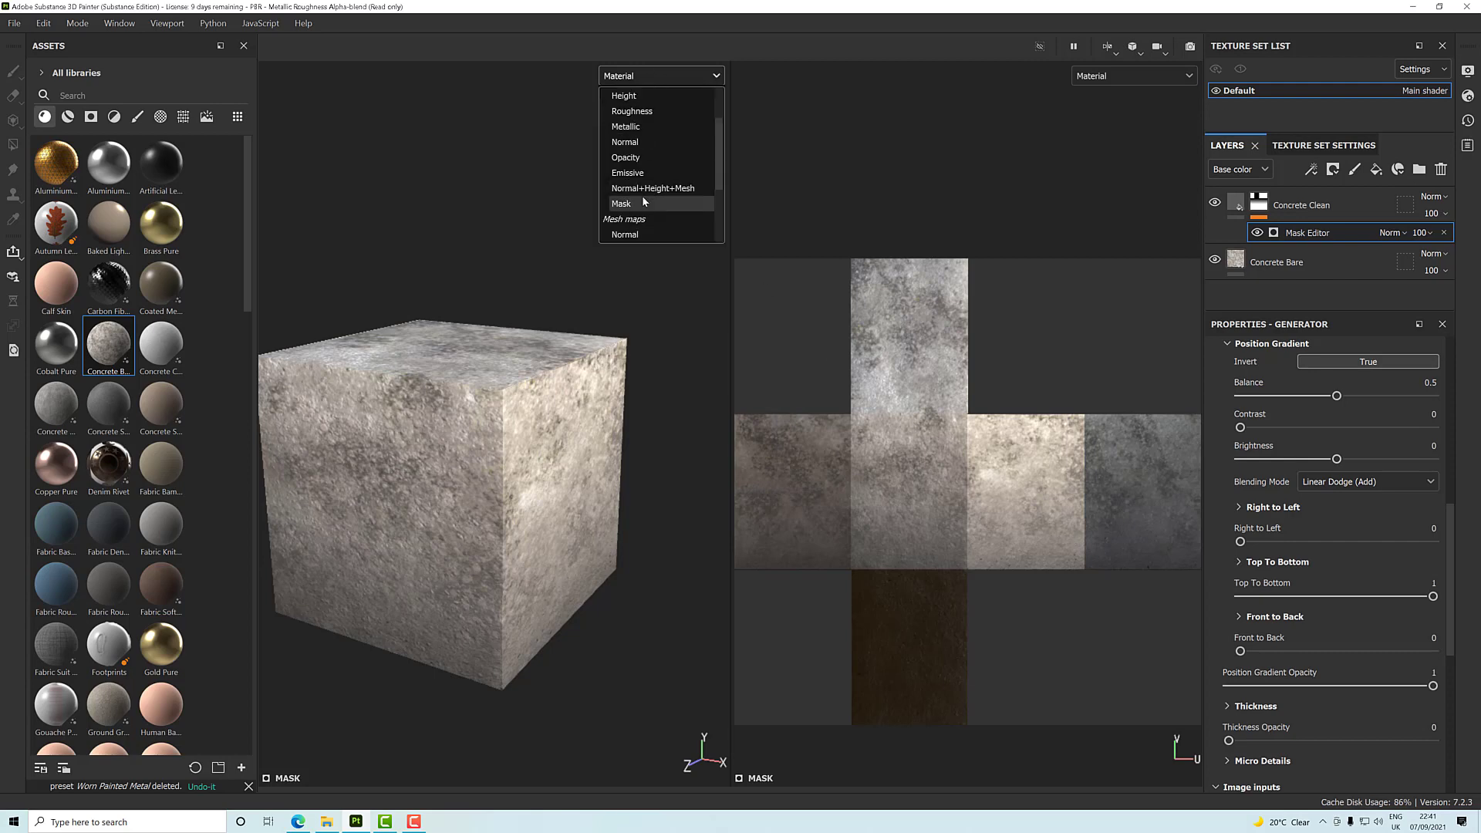
click(643, 202)
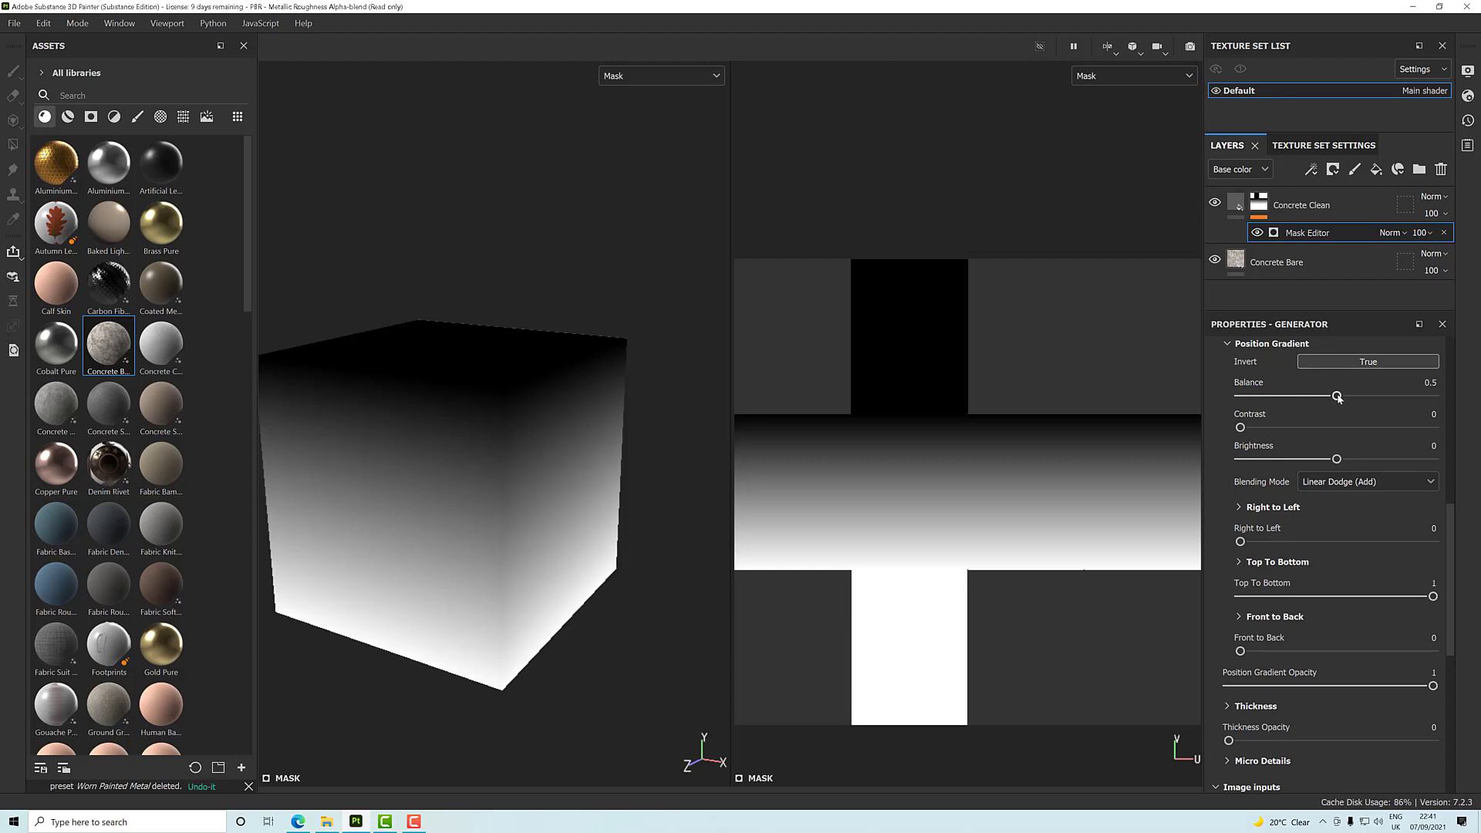
Step: Set the position gradient Balance to 0.41 and Contrast to 0.2
mouse_move(1335, 396)
mouse_down()
mouse_move(1442, 398)
mouse_move(1219, 402)
mouse_move(1319, 403)
mouse_up()
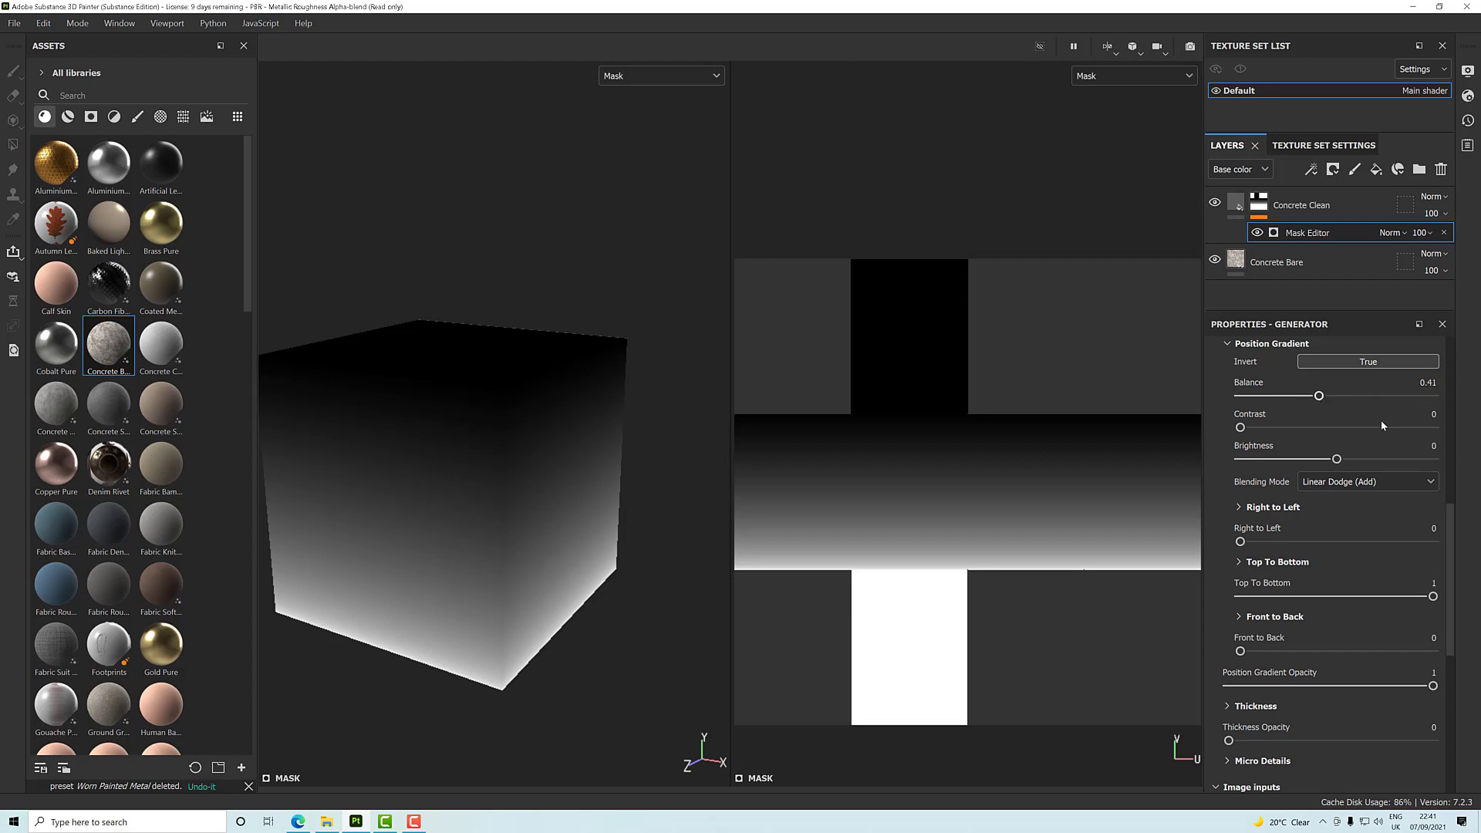
drag(1240, 428, 1315, 431)
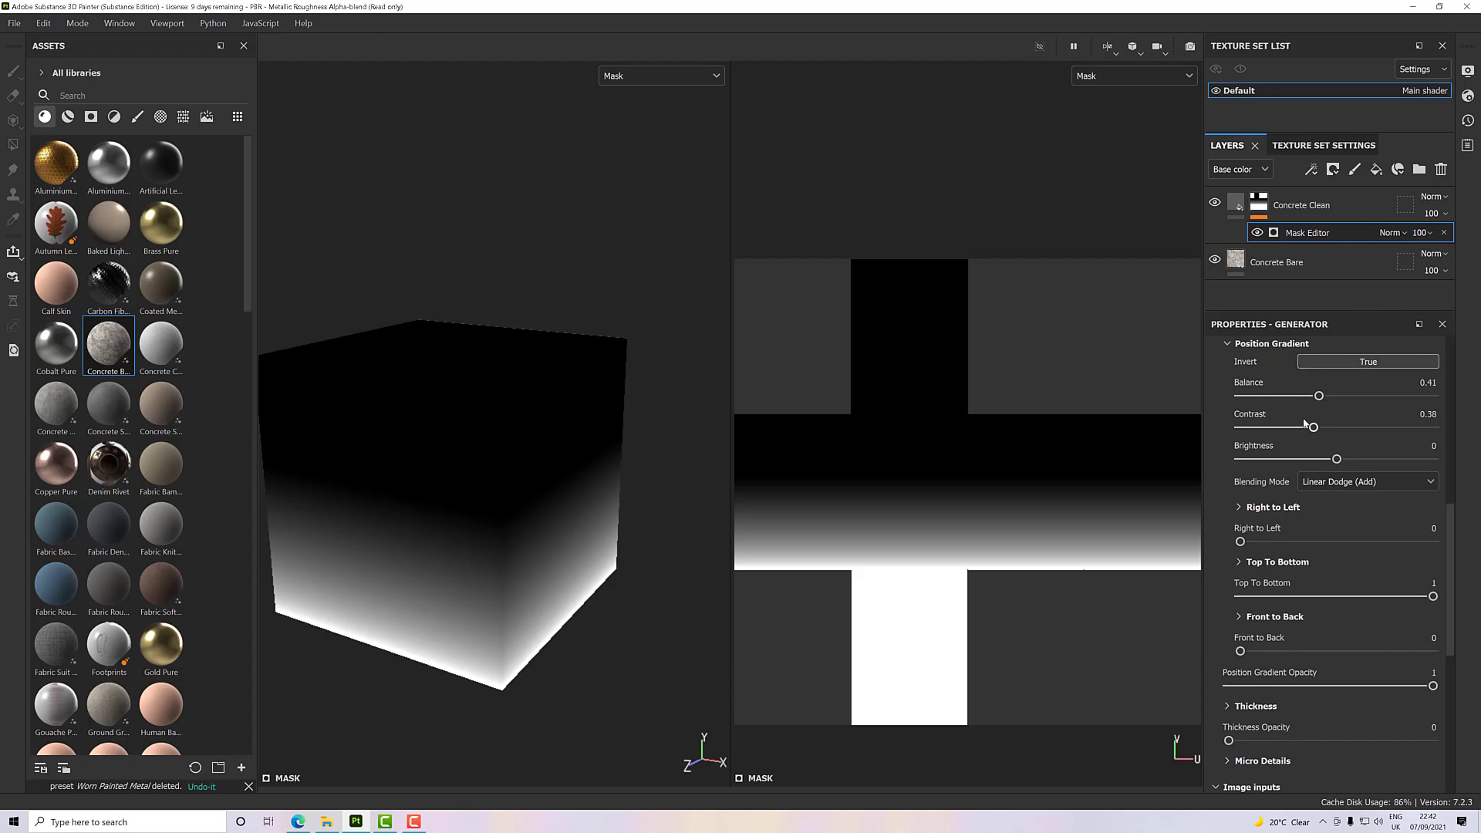
drag(1313, 426, 1278, 427)
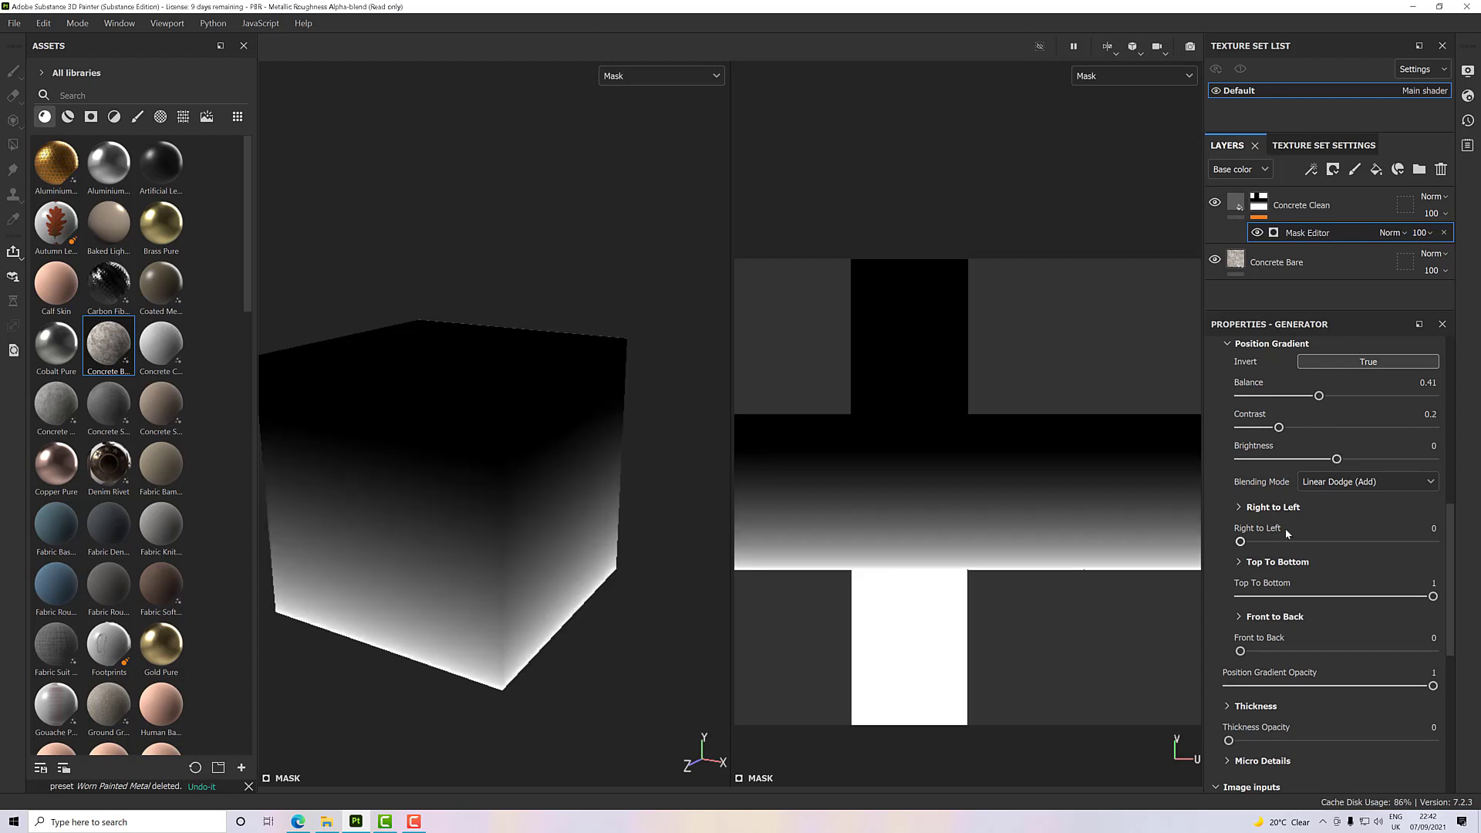
click(1344, 482)
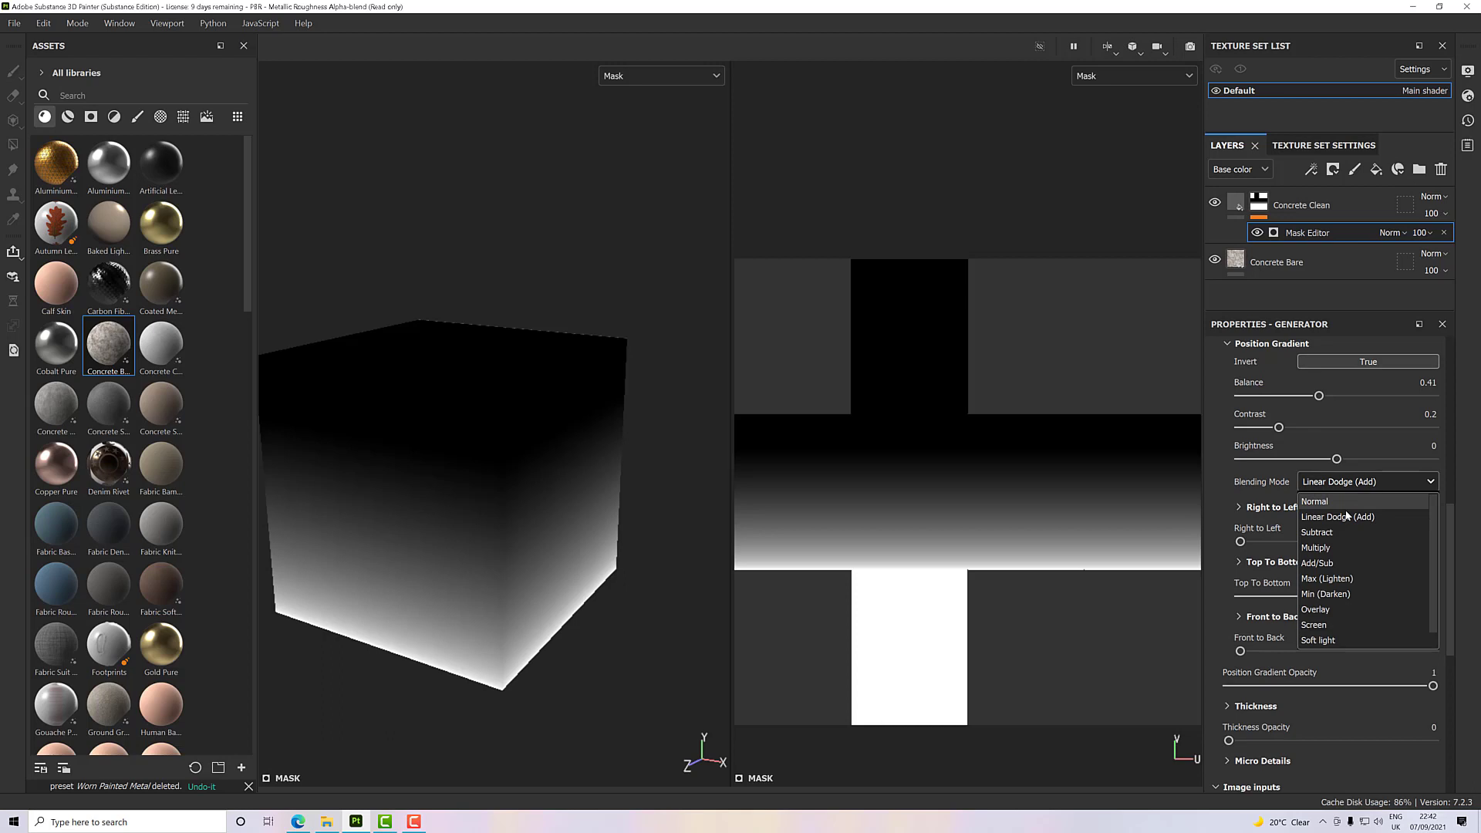
click(1340, 534)
click(1334, 486)
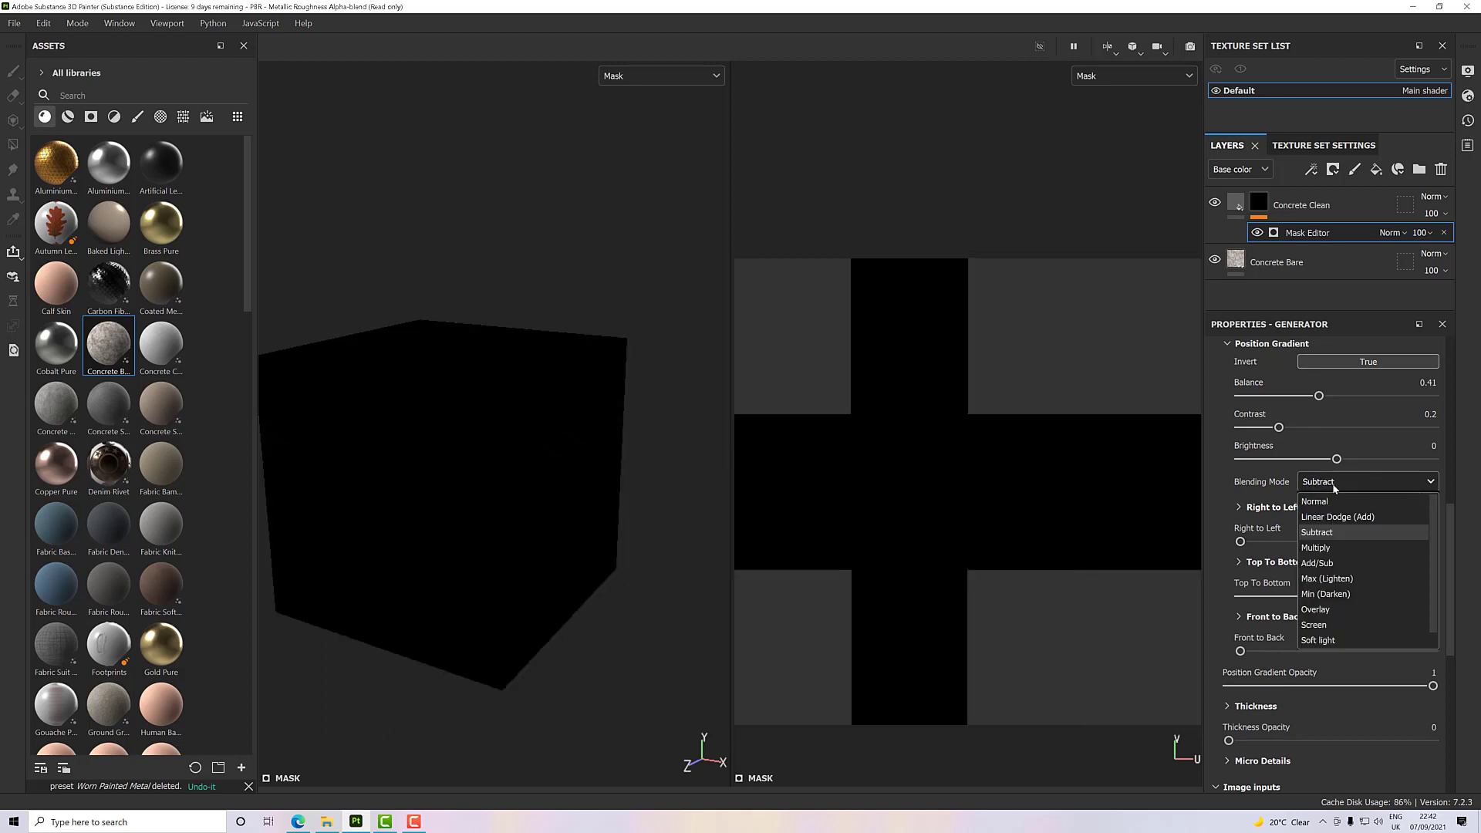
click(1334, 517)
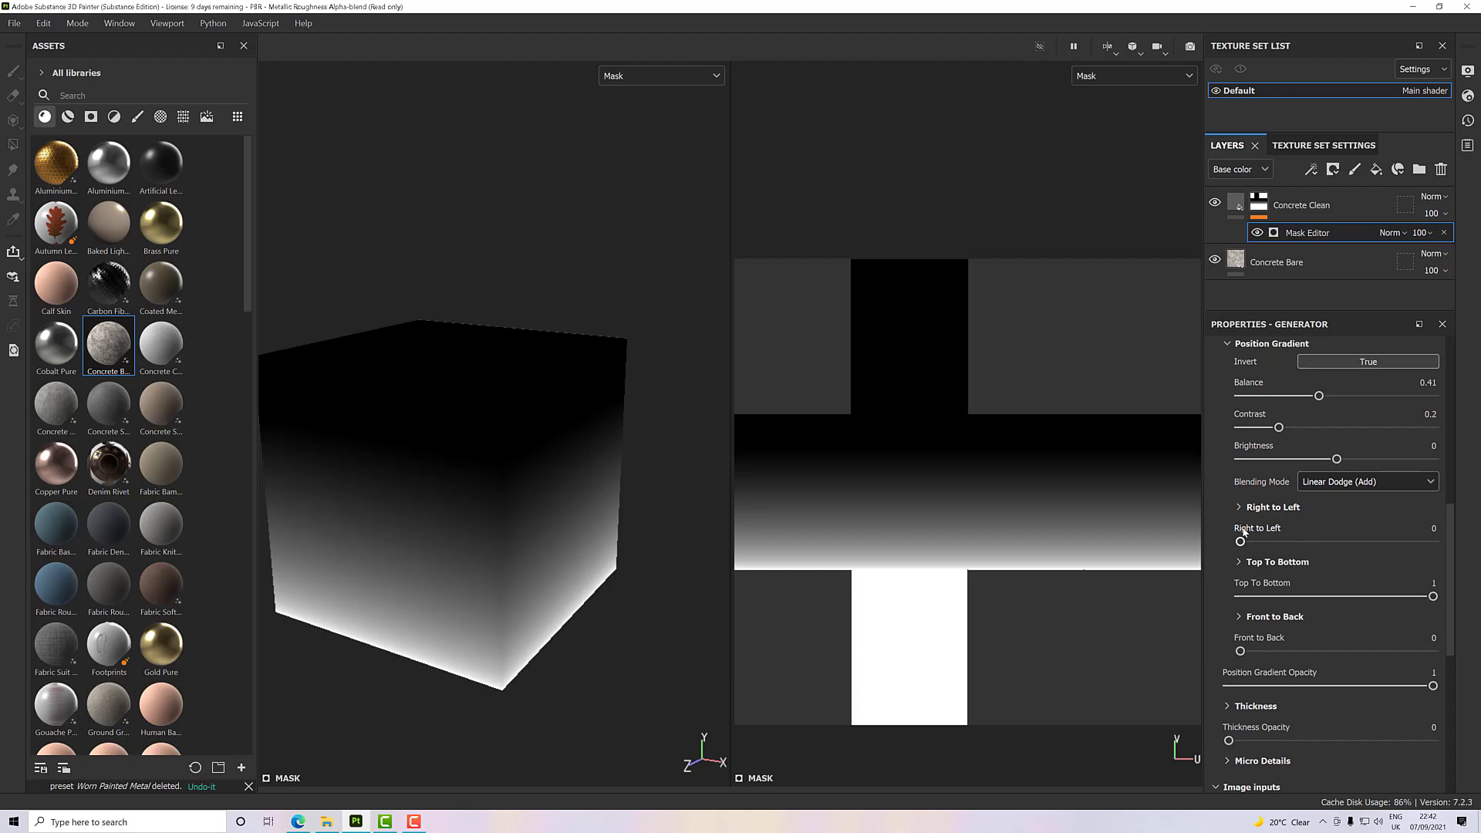
drag(1240, 542, 1353, 551)
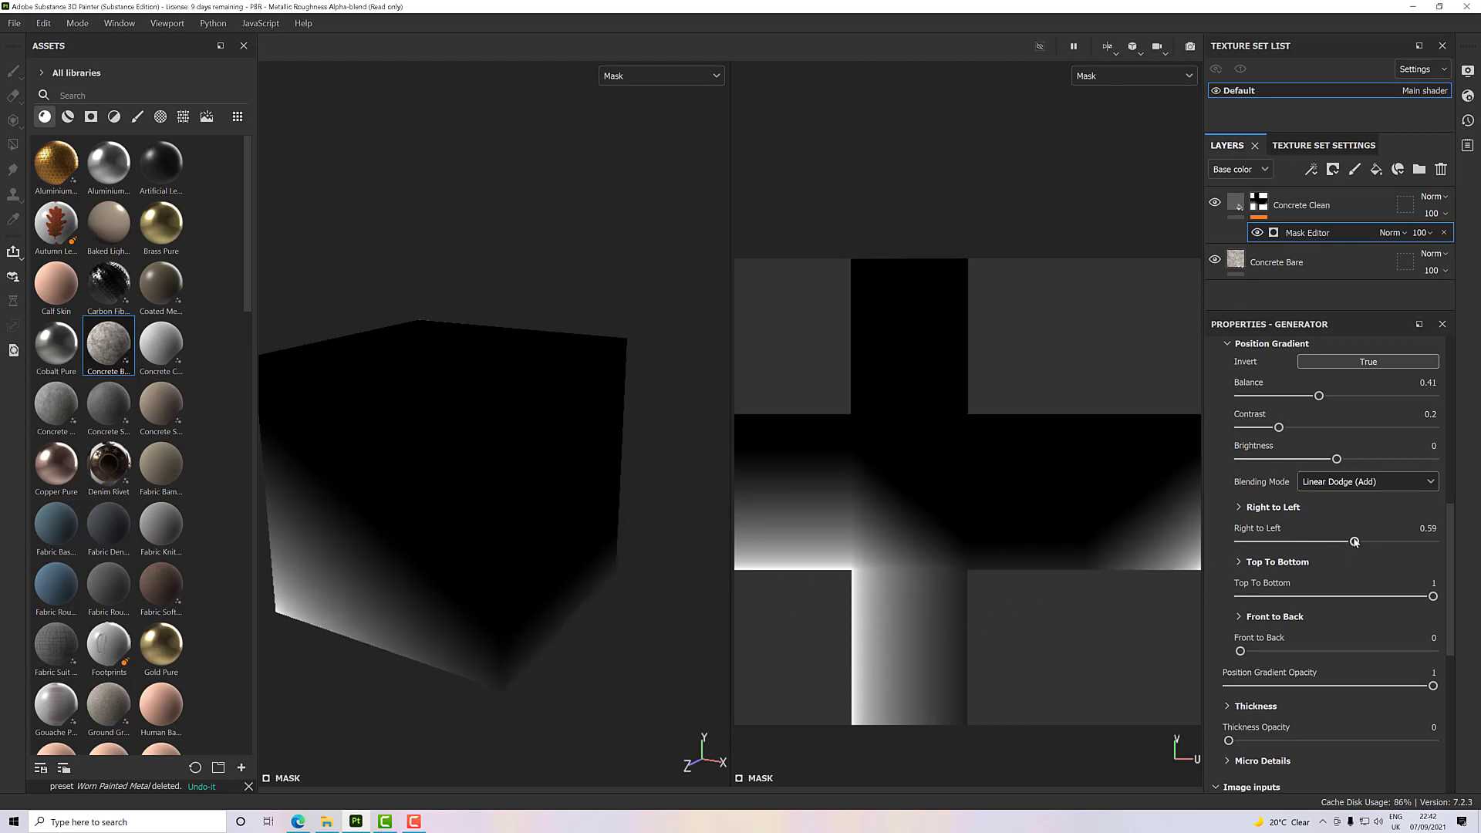
drag(1354, 542, 1215, 543)
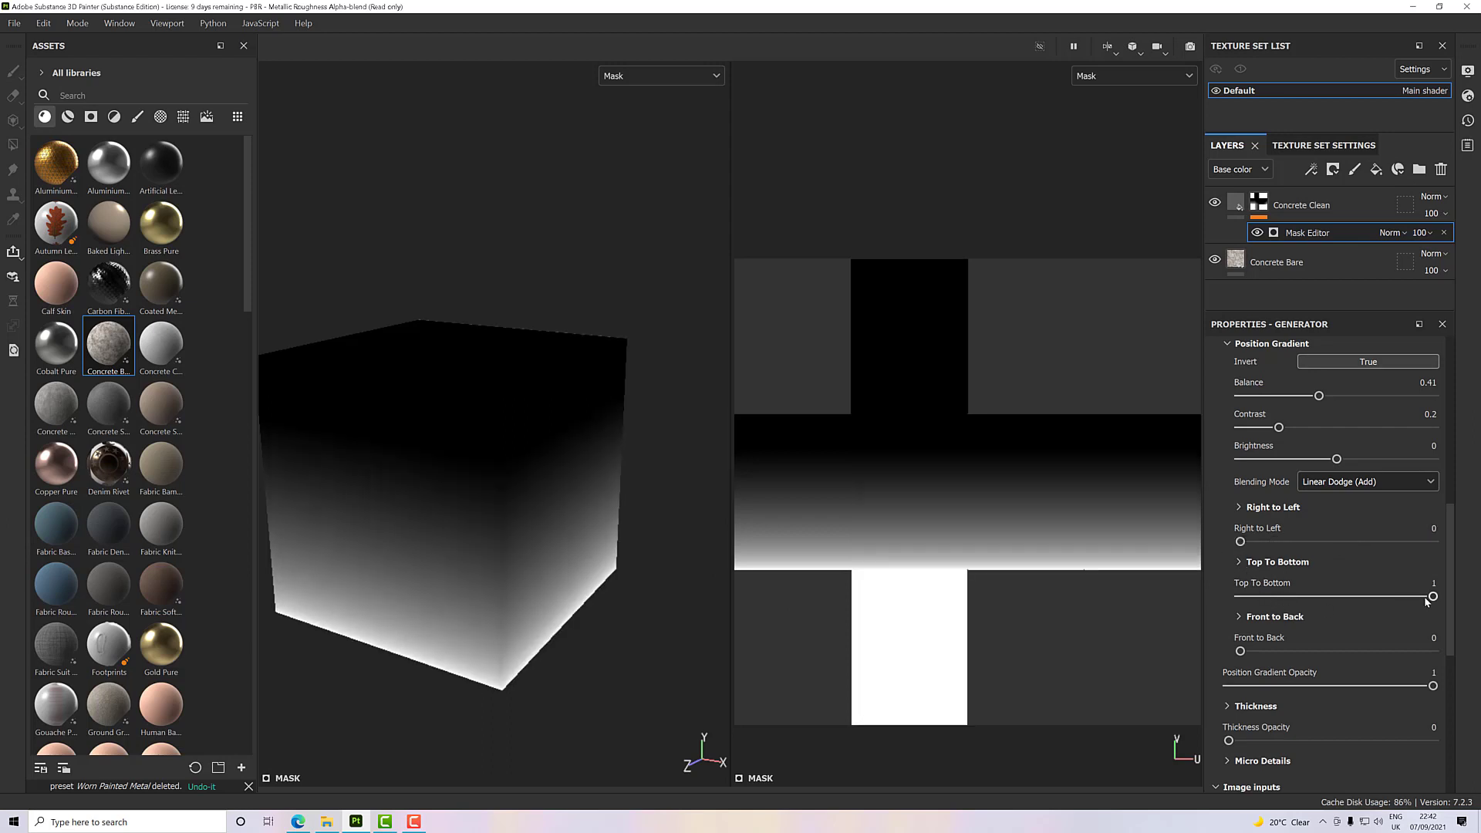
mouse_move(1430, 597)
mouse_down()
mouse_move(1284, 597)
mouse_move(1450, 600)
mouse_up()
Step: Try Top To Bottom invert and the Subtract and Add/Sub blend modes
click(1283, 563)
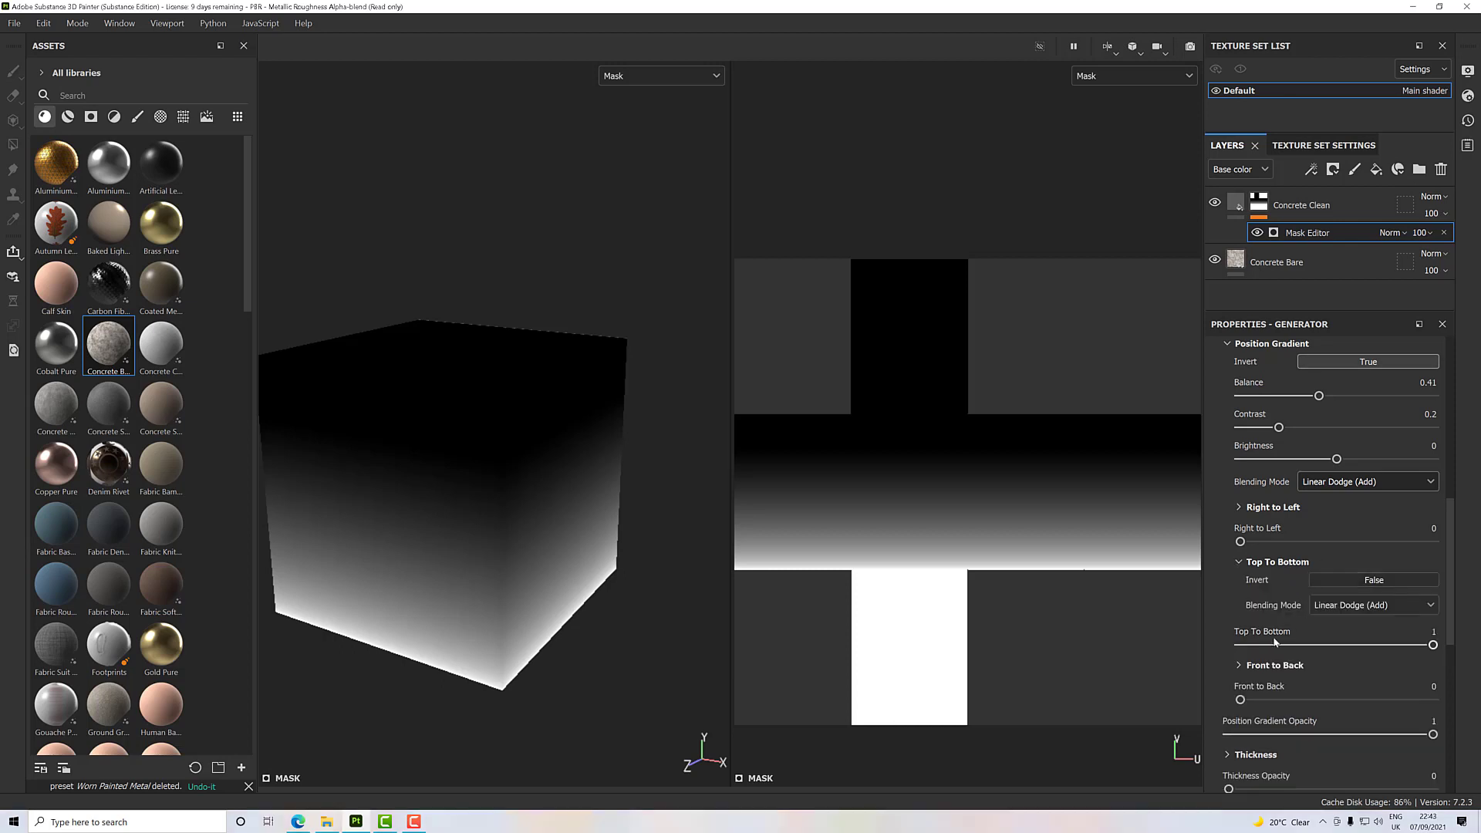
click(1334, 580)
click(1334, 580)
click(1332, 608)
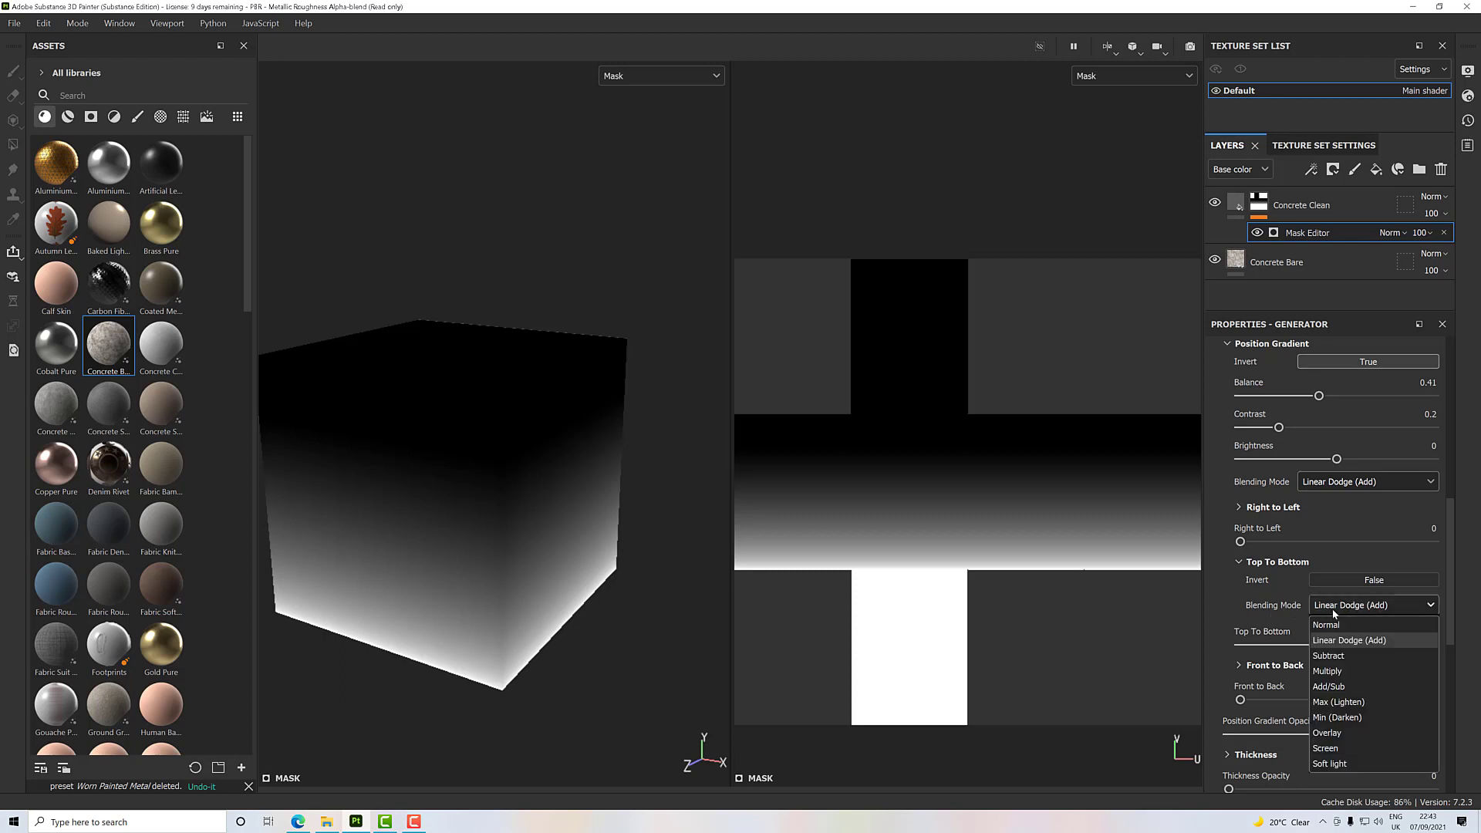
click(1327, 654)
click(1331, 606)
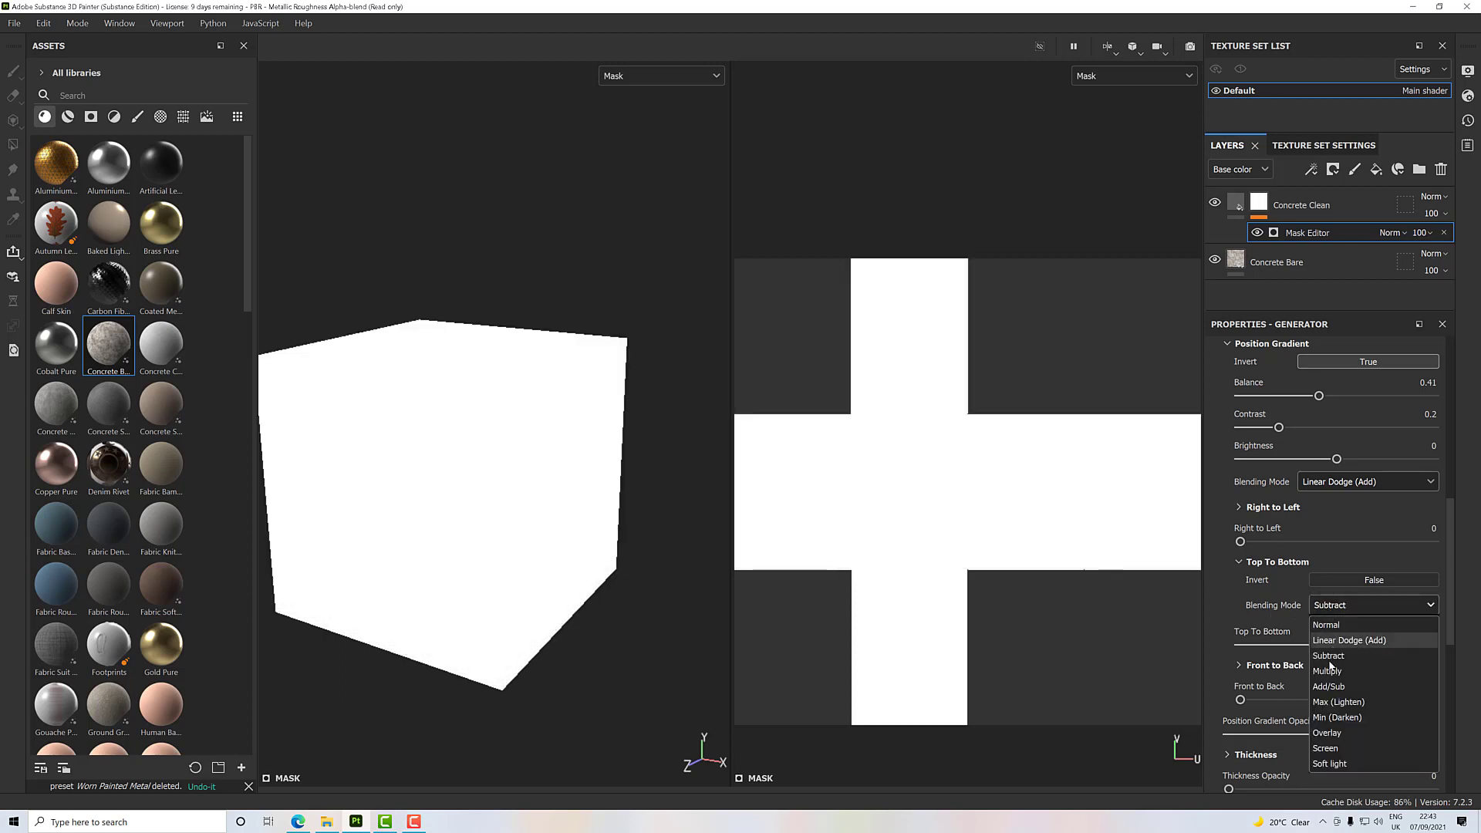
click(1328, 686)
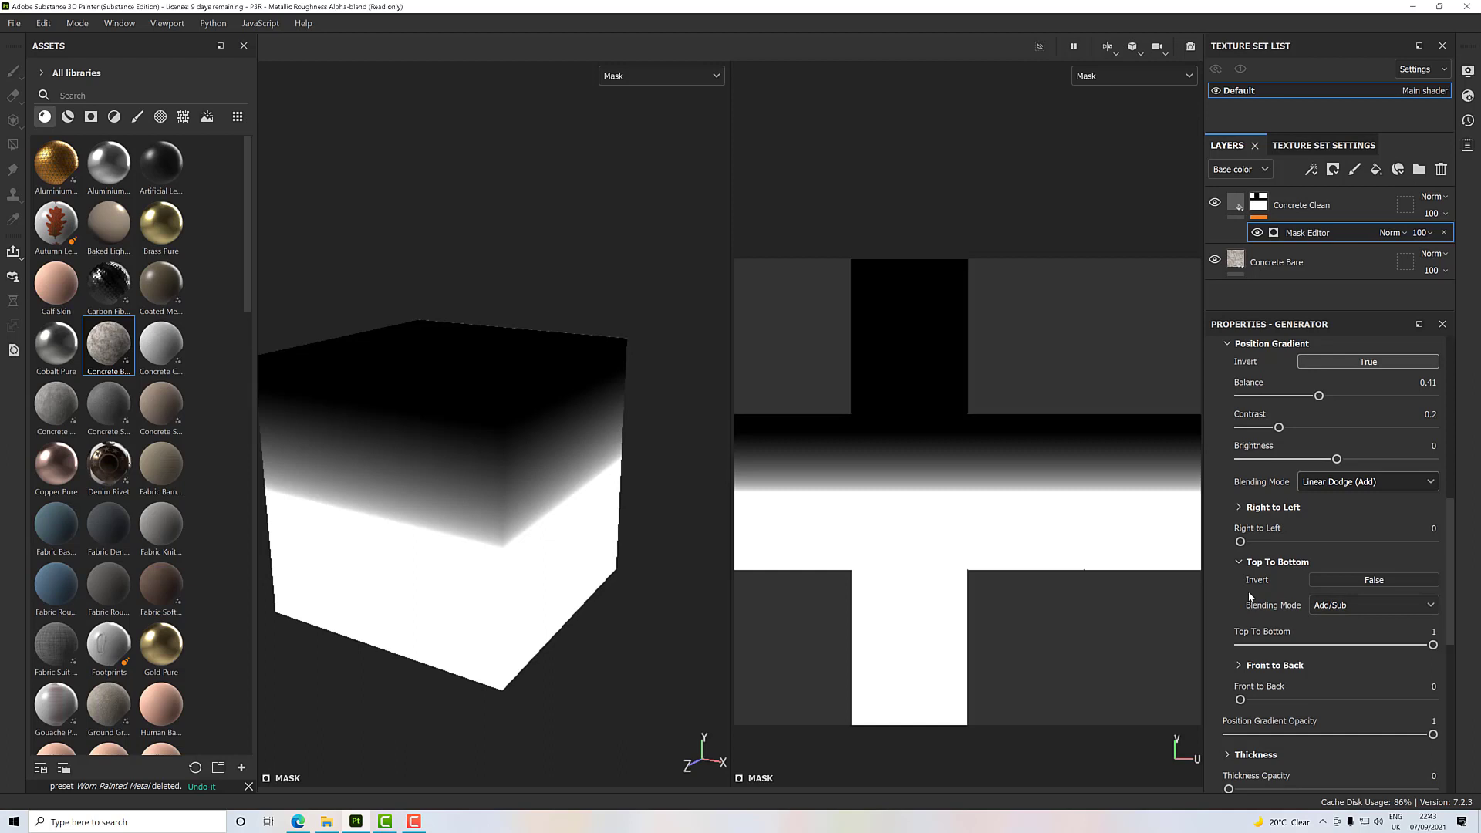
click(1343, 580)
click(1343, 581)
Step: Restore Linear Dodge (Add) for Top To Bottom and set Front to Back to 0.26
click(1339, 606)
click(1346, 640)
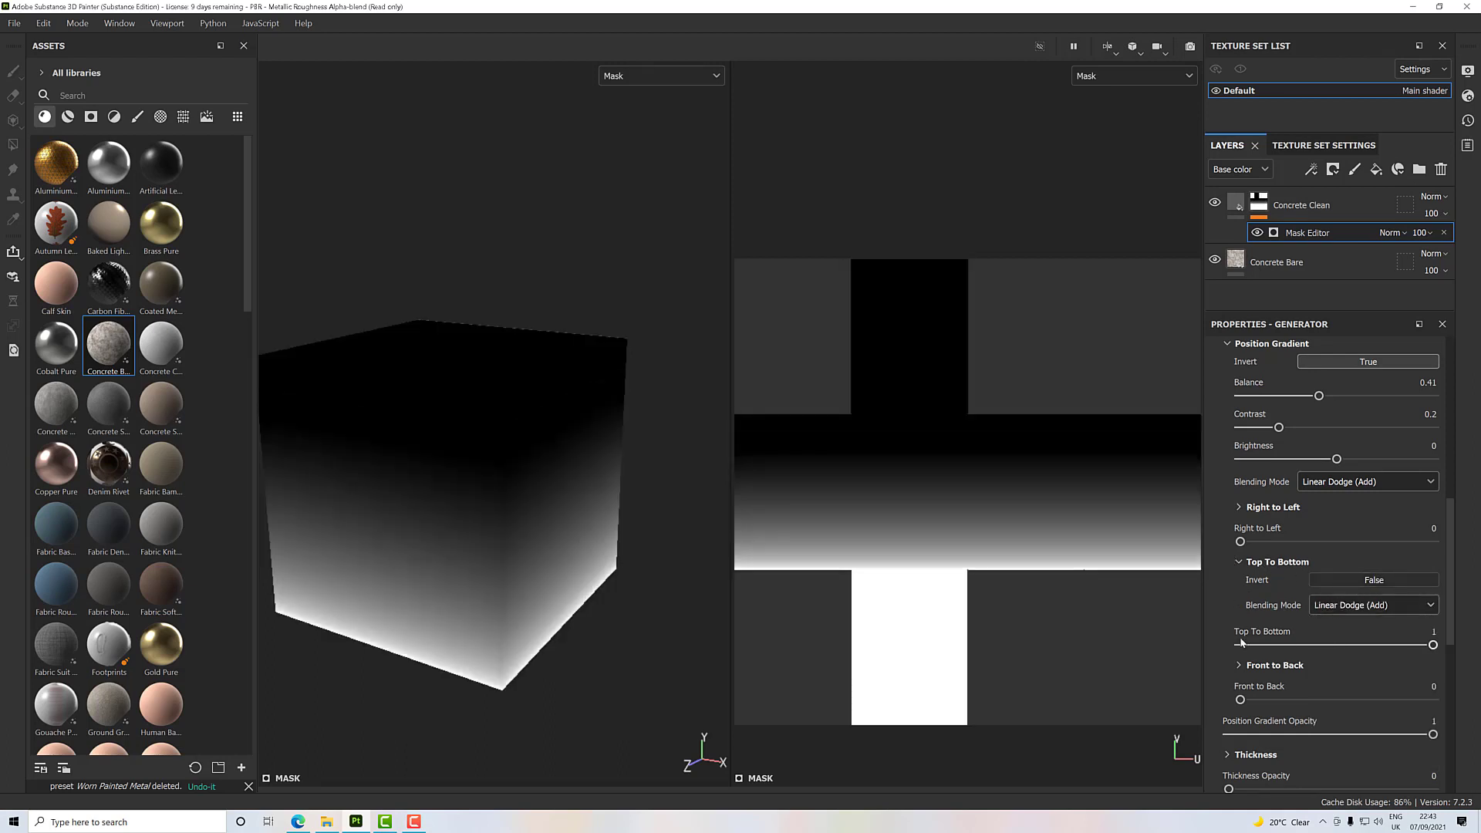
click(1239, 562)
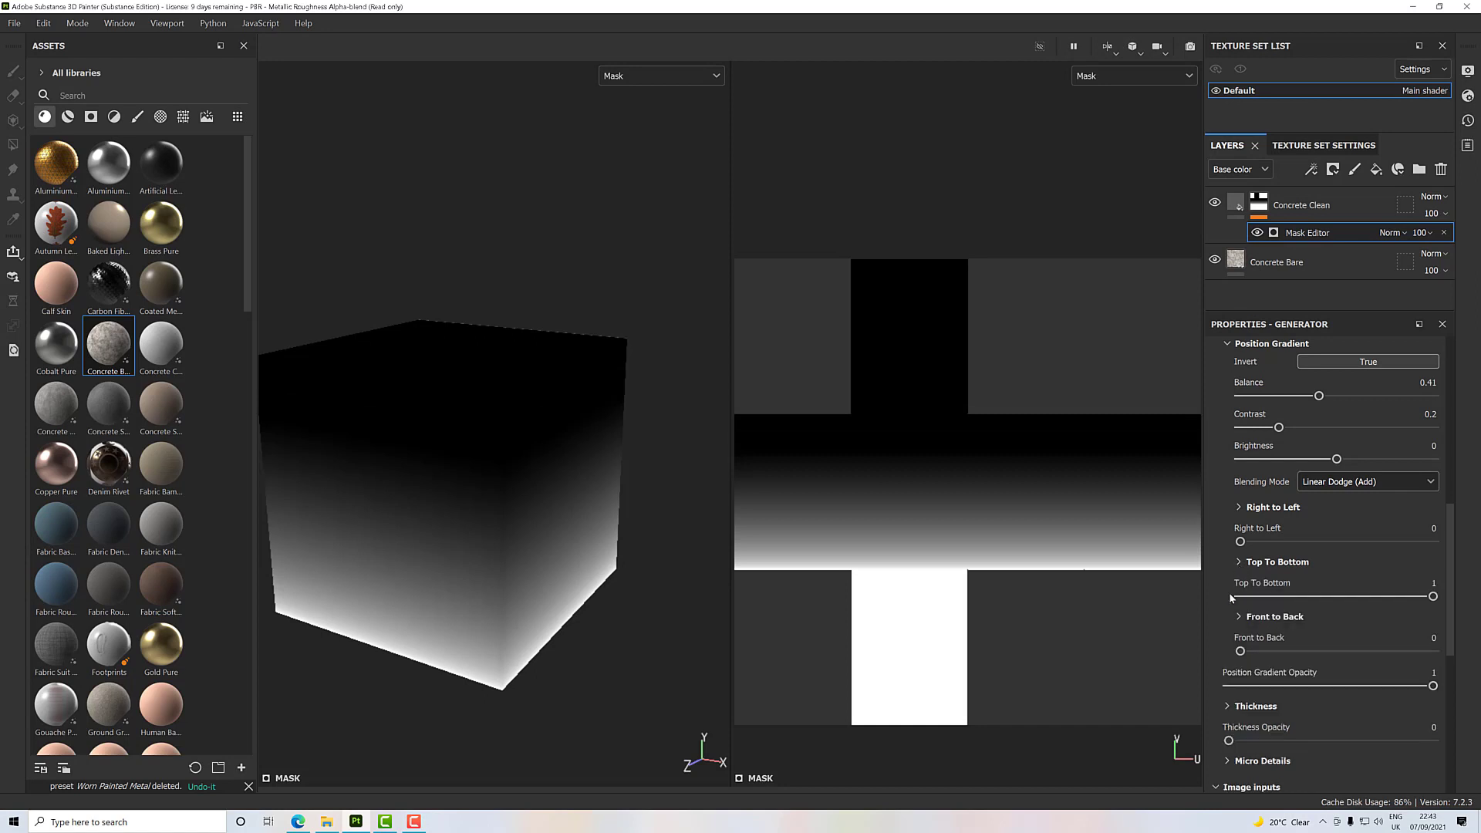
drag(1240, 651, 1201, 643)
Step: Scroll the mask properties down to the Image inputs section
scroll(1283, 566, down, 5)
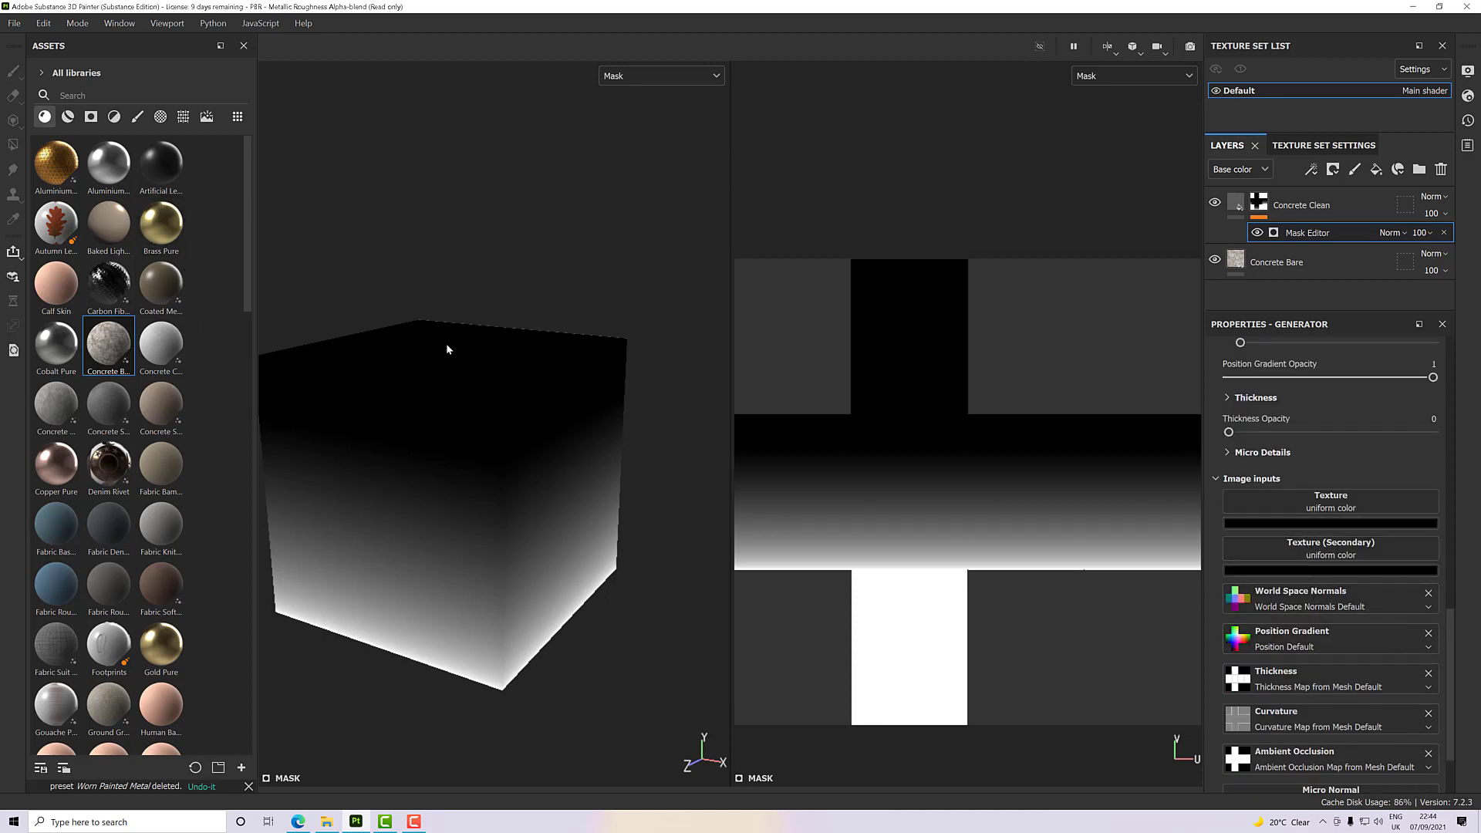
Step: Assign the Grunge texture to the Mask Editor's Image inputs Texture slot
click(184, 120)
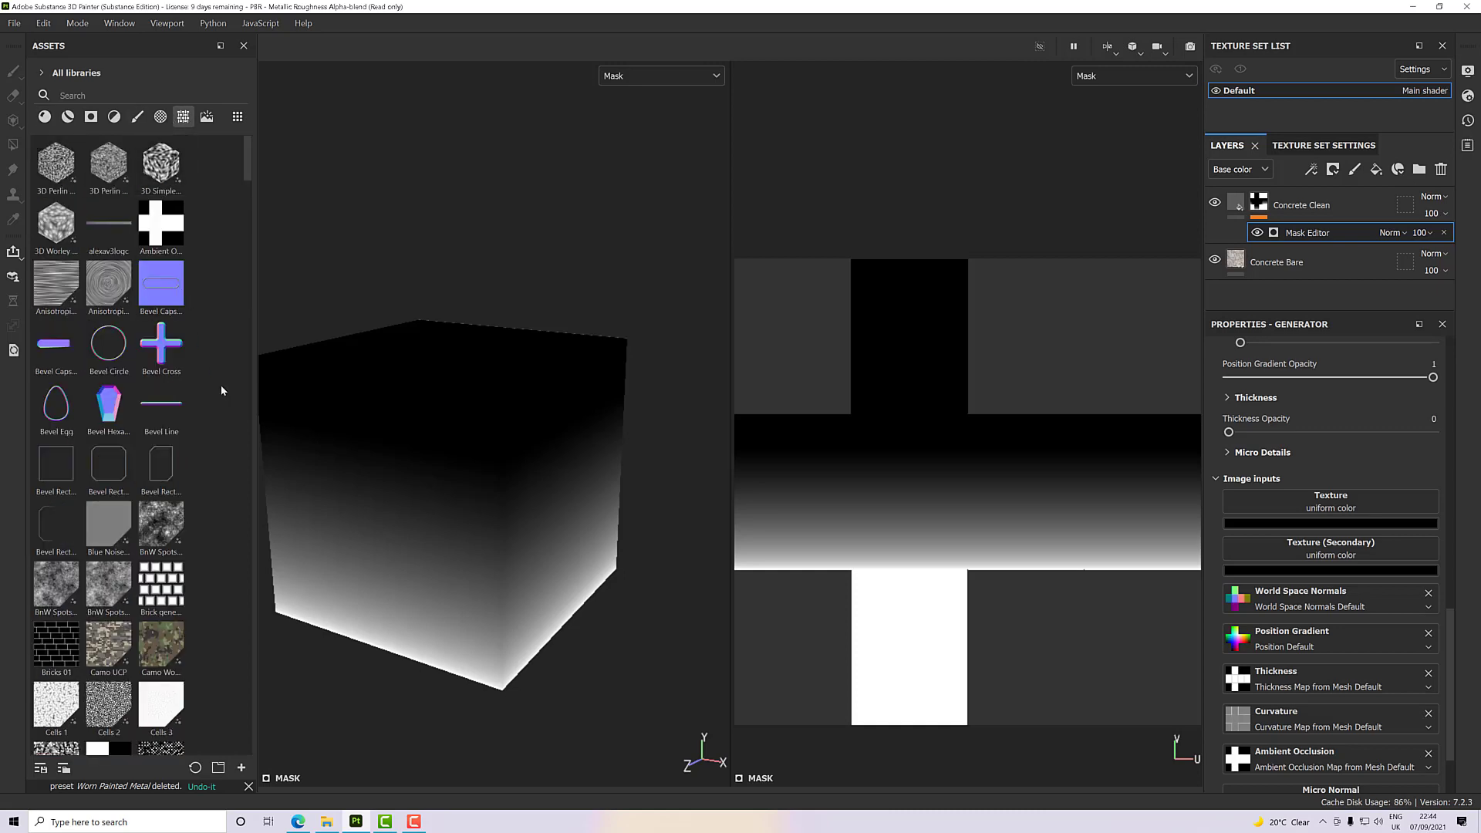
scroll(221, 387, down, 15)
scroll(221, 390, down, 10)
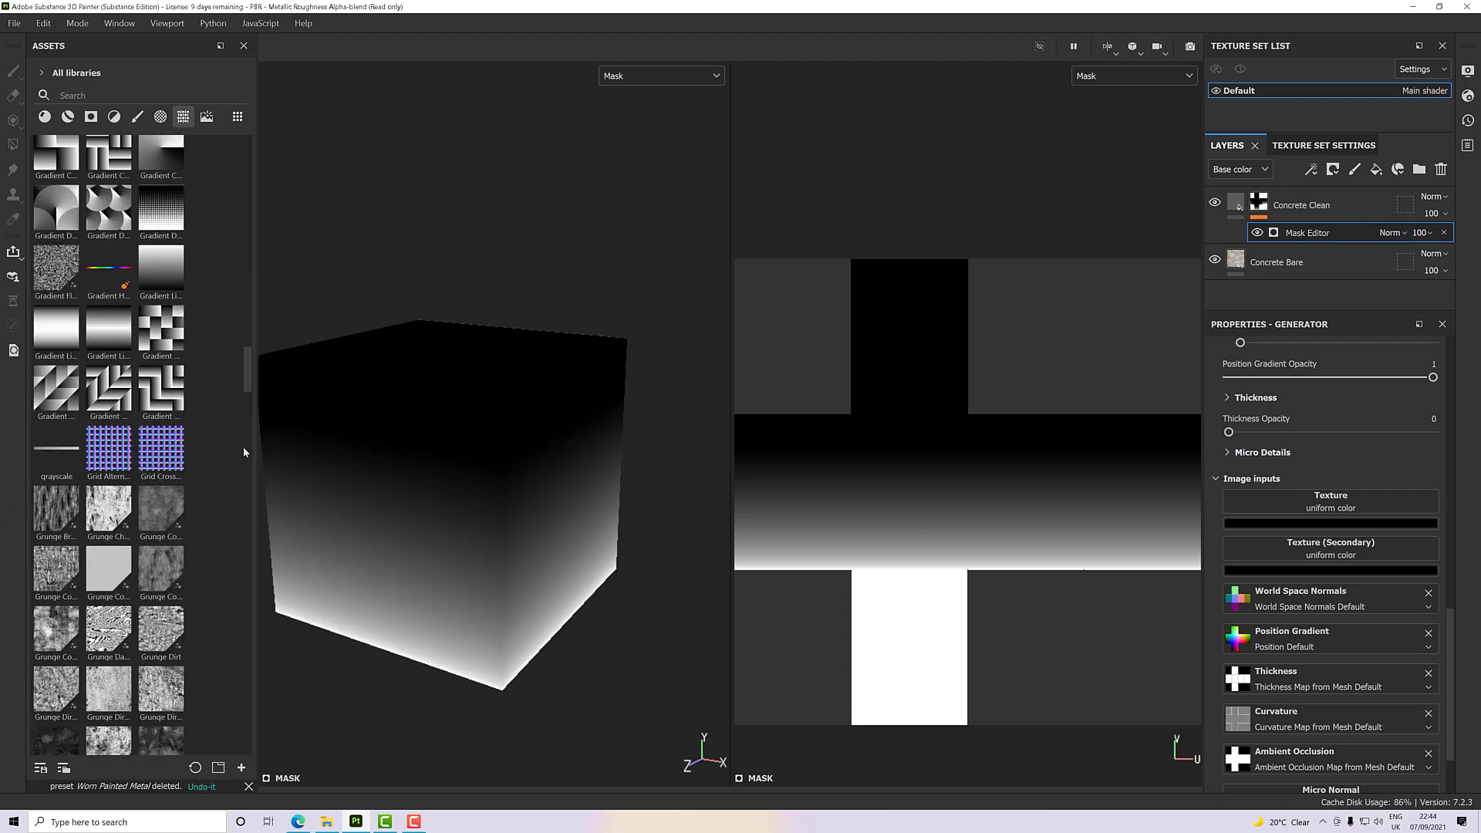
drag(56, 509, 1322, 502)
scroll(1322, 501, up, 6)
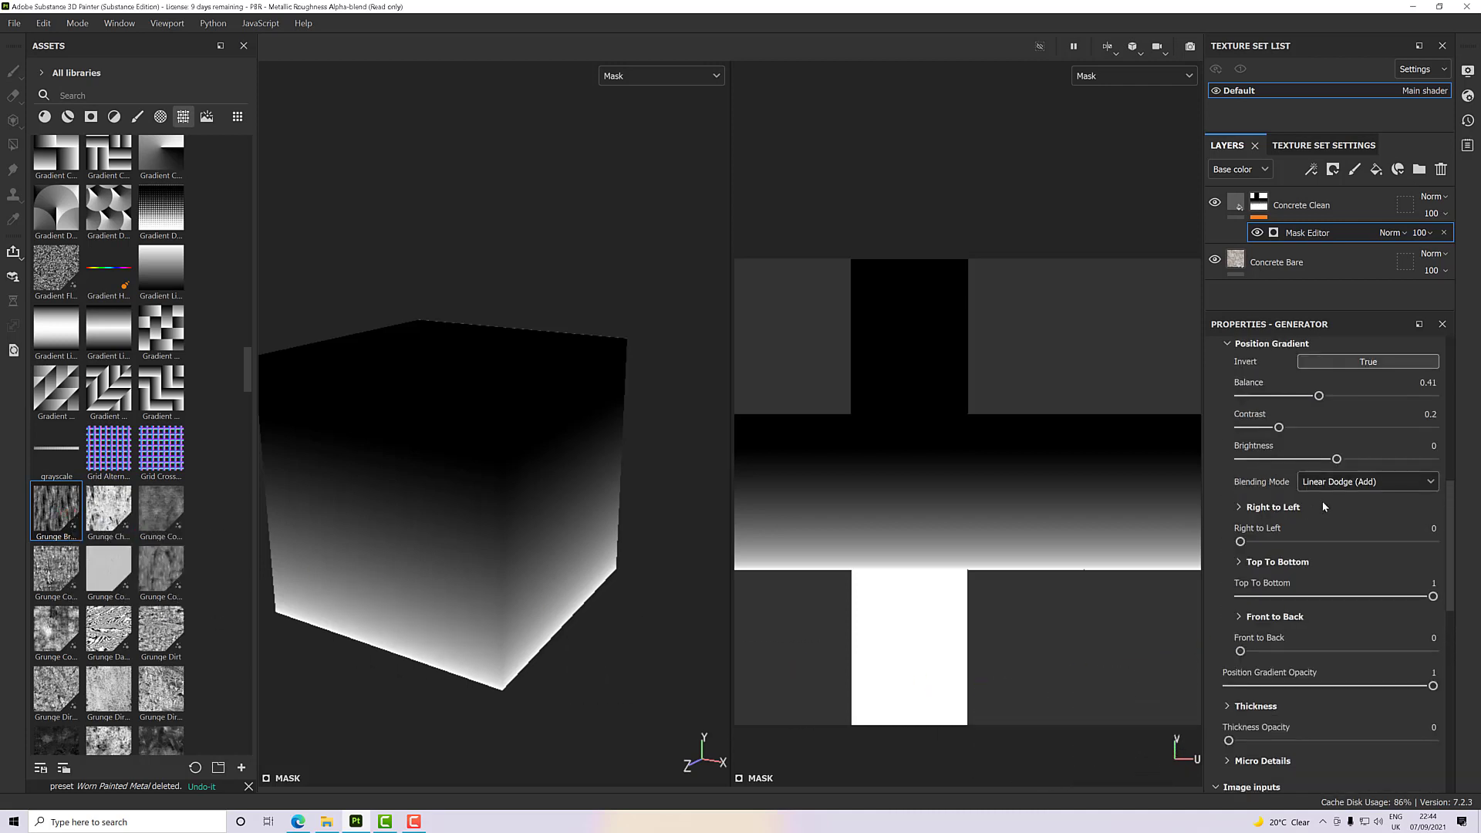
scroll(1321, 501, up, 3)
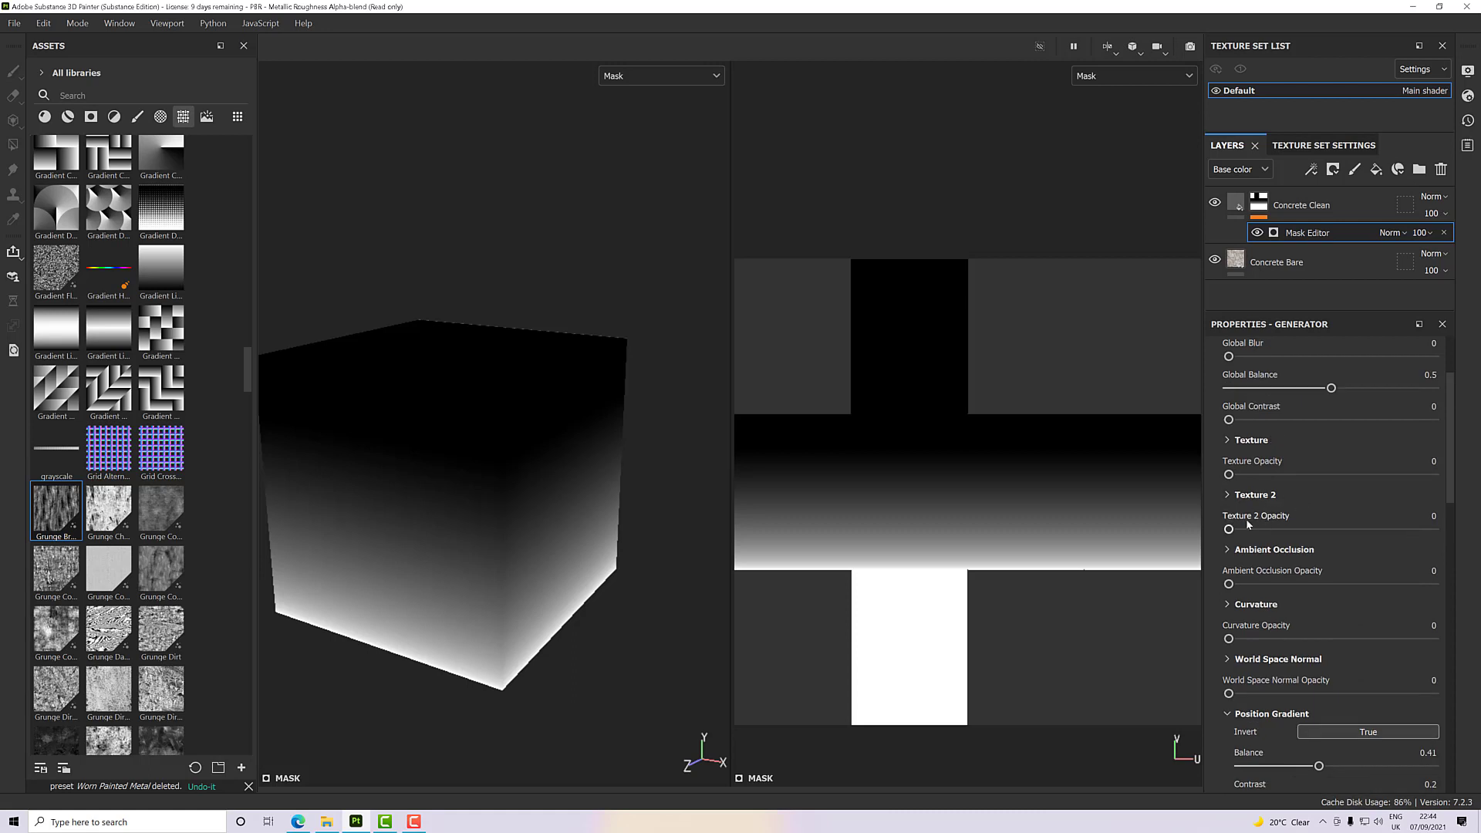
Step: Set Texture Opacity to 0.63 and return the viewports to the Material channel
drag(1230, 475, 1358, 482)
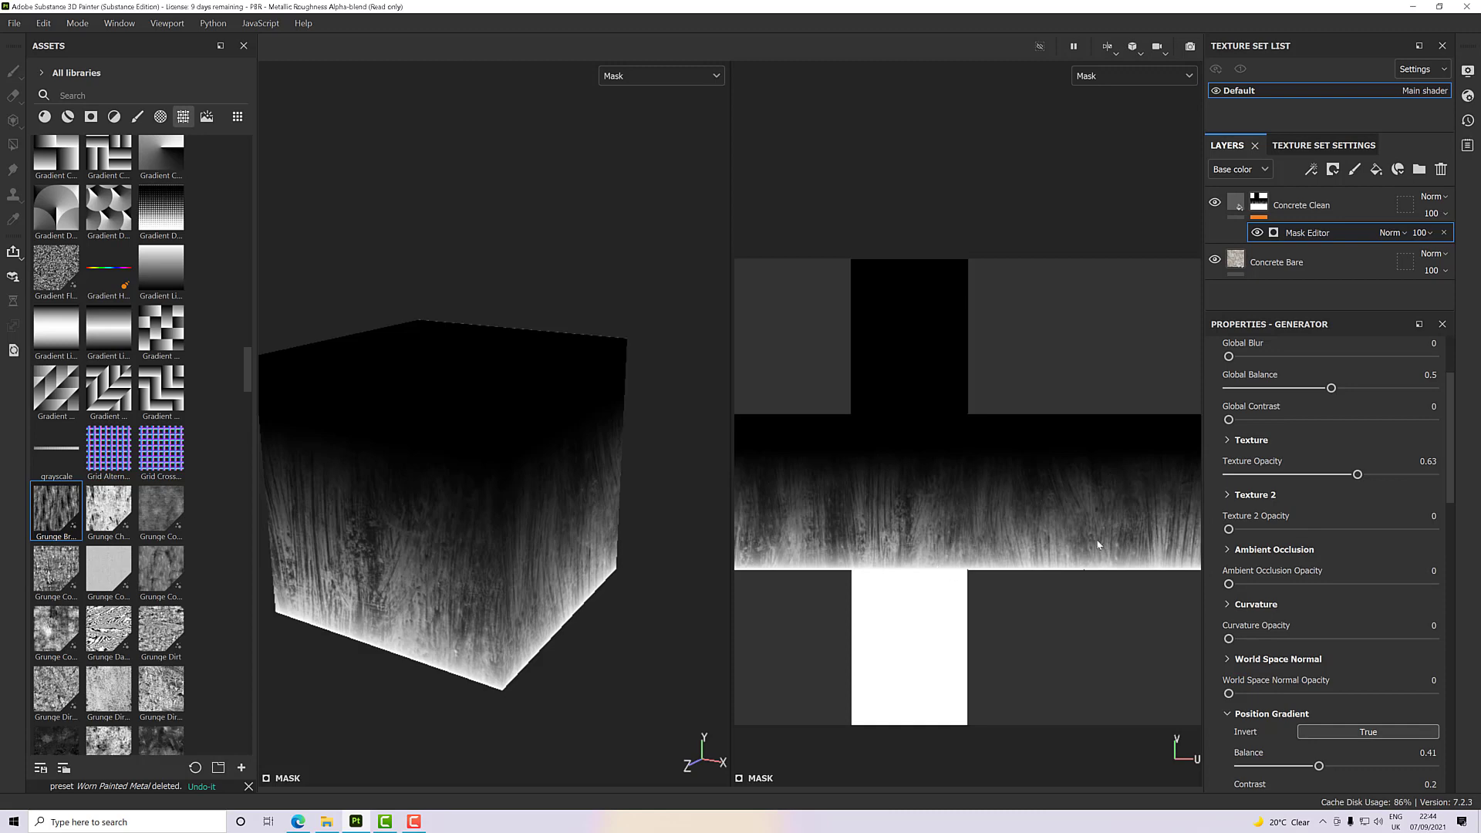
click(626, 77)
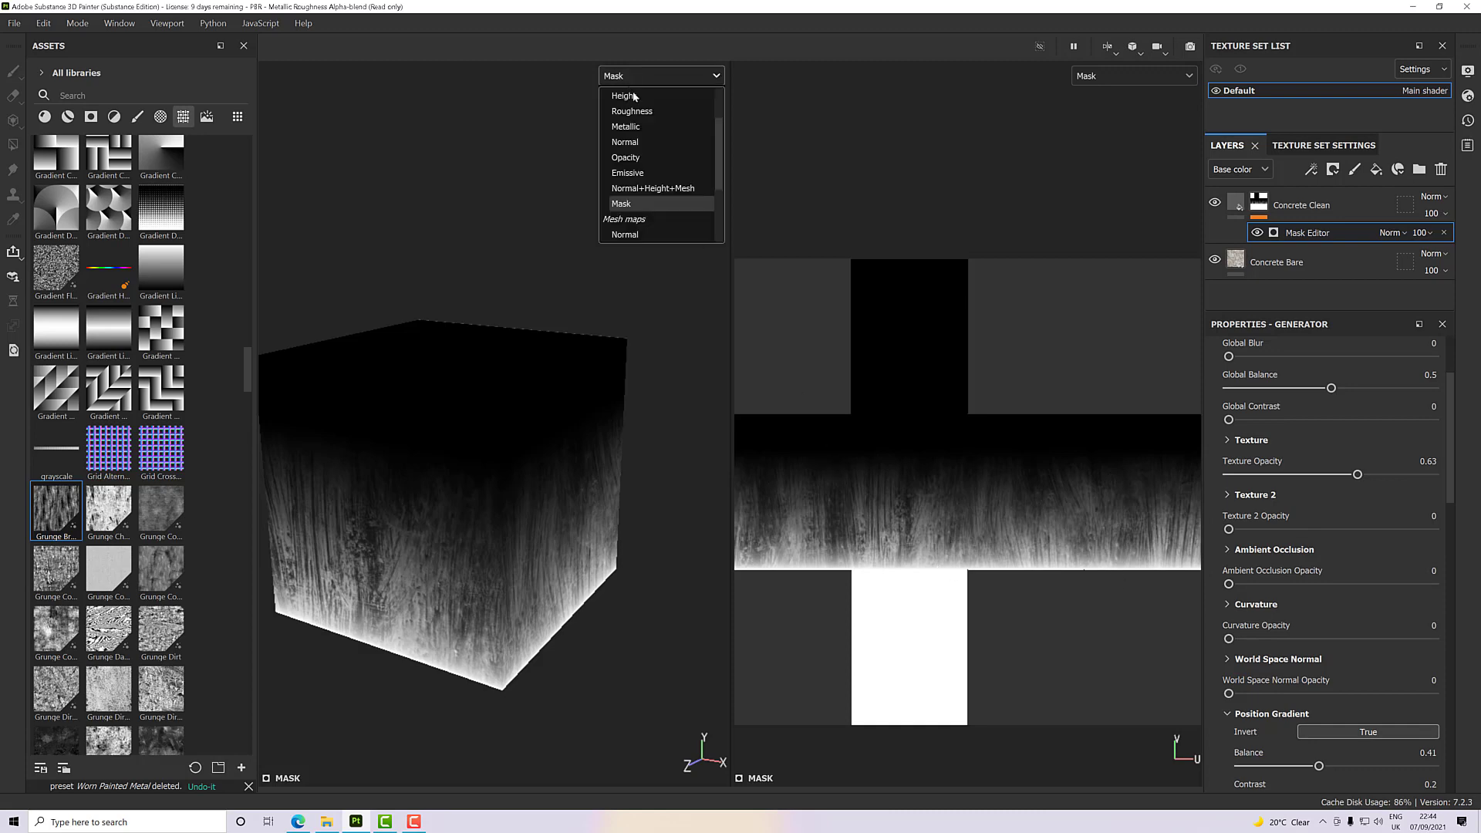
scroll(718, 108, up, 3)
click(645, 111)
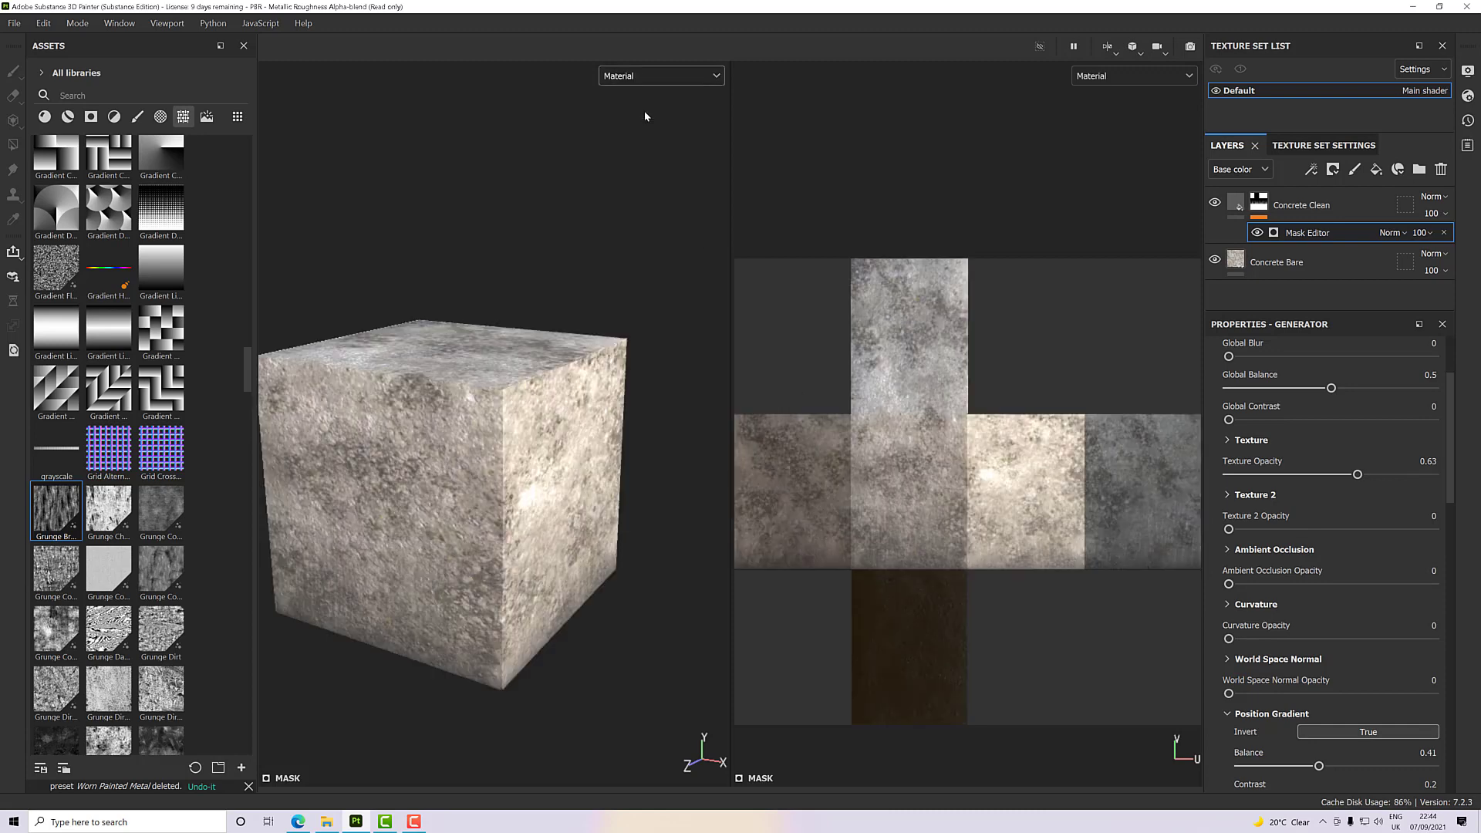
alt+drag(568, 455, 509, 473)
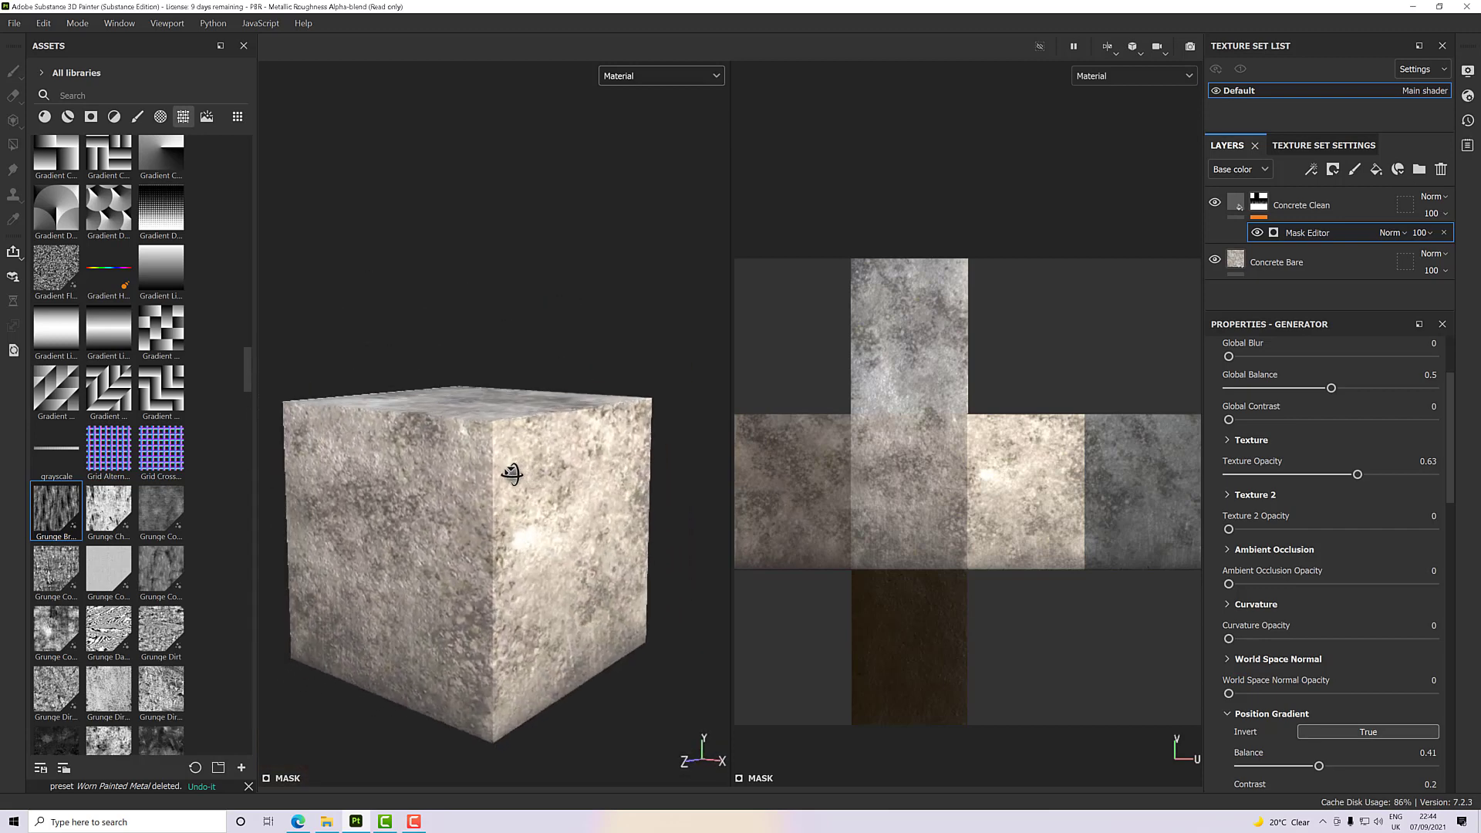
alt+middle_drag(509, 473, 536, 478)
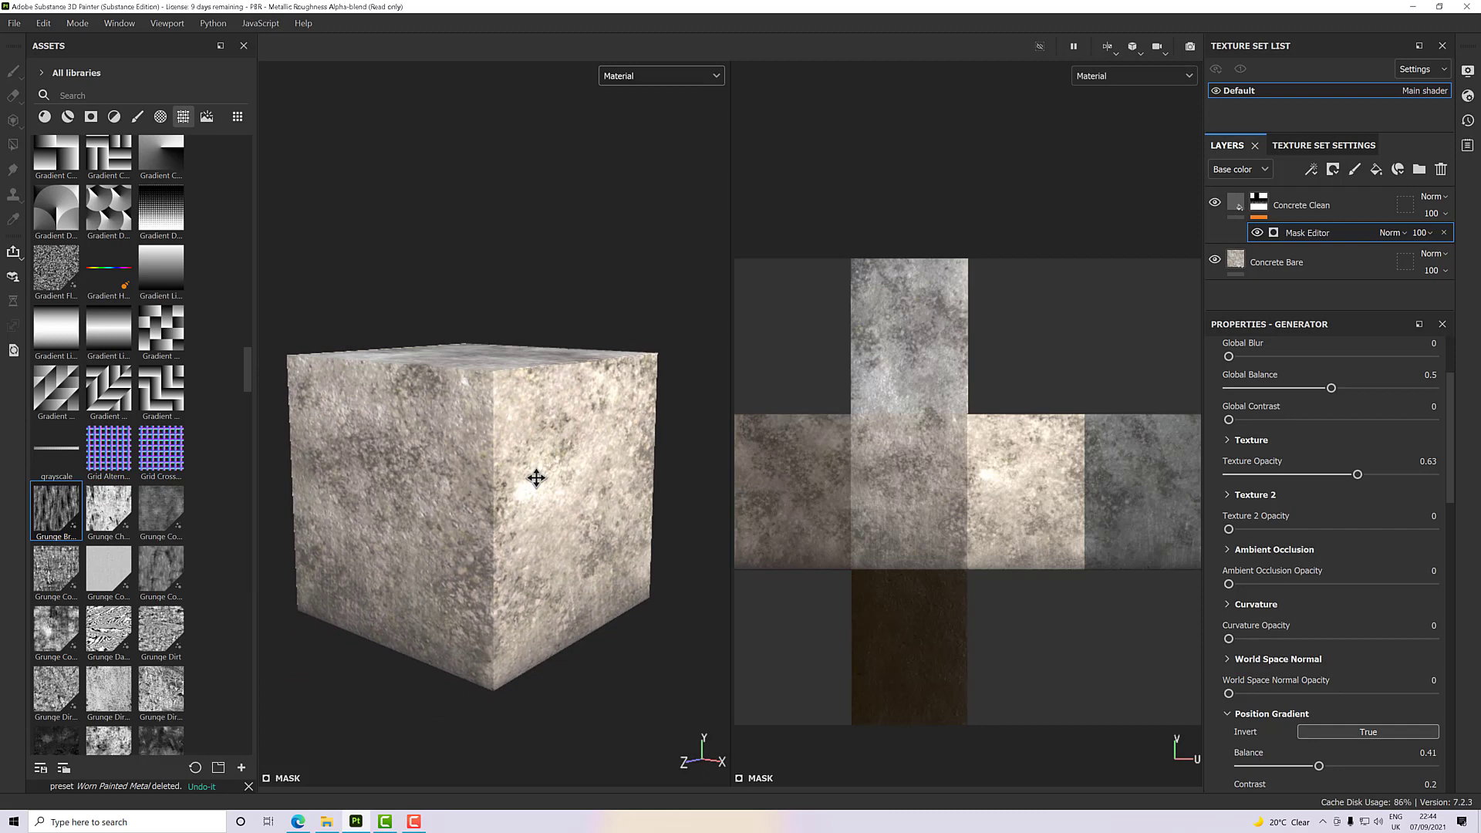